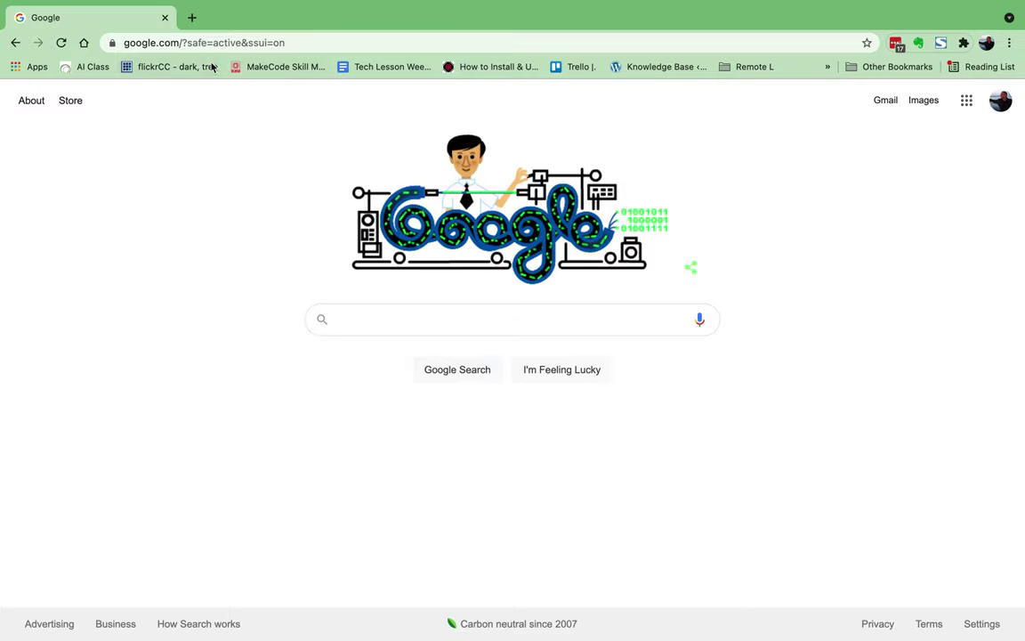
Search Google Images for 'red panda eating bamboo' by picking it from the suggestions.
left_click_drag(185, 42, 396, 57)
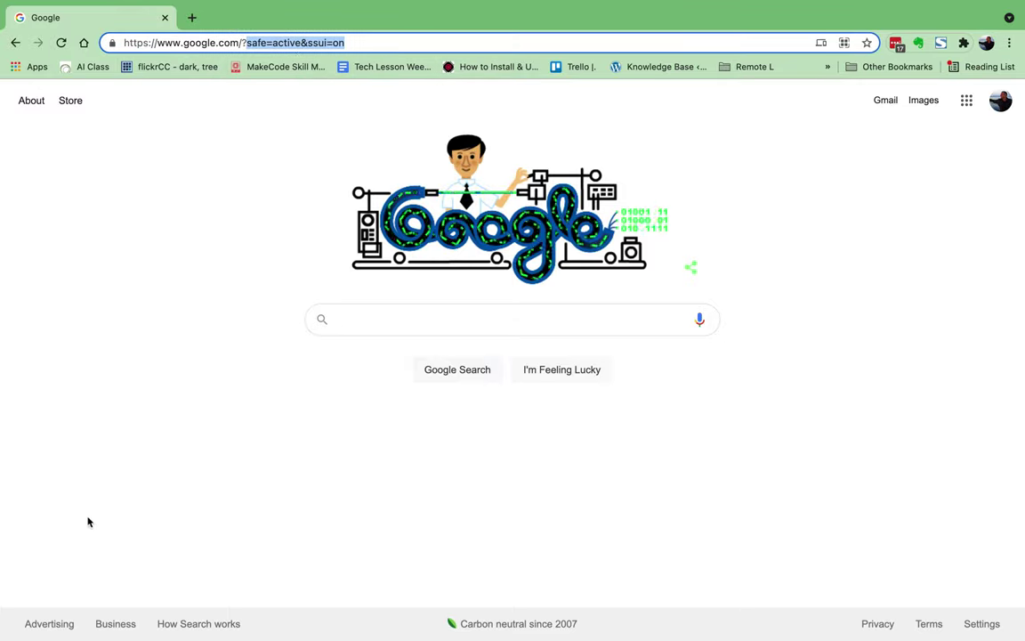
left_click(918, 100)
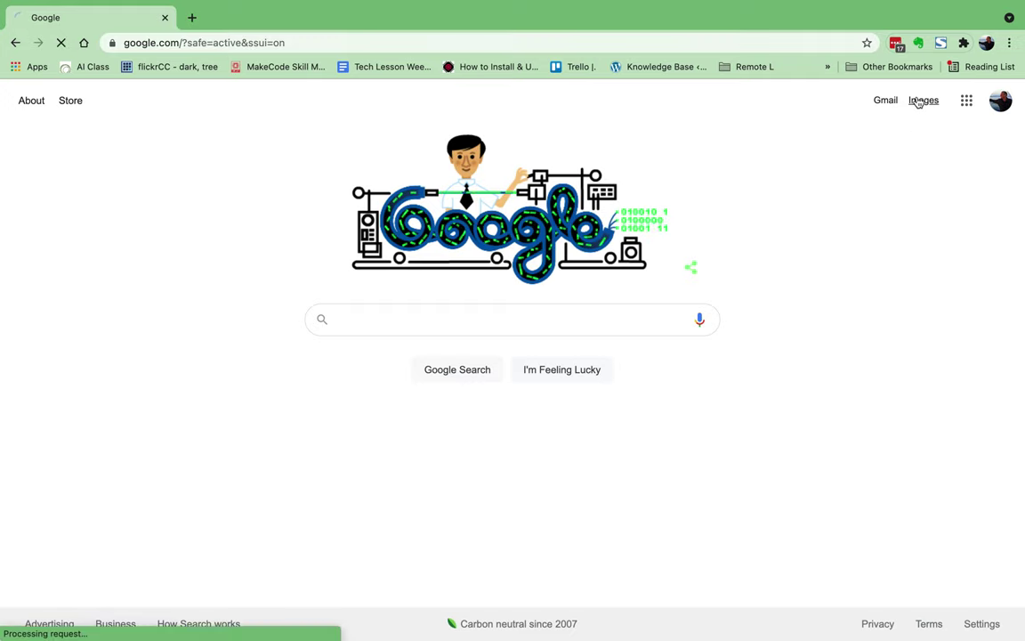
left_click(473, 314)
type("red pa")
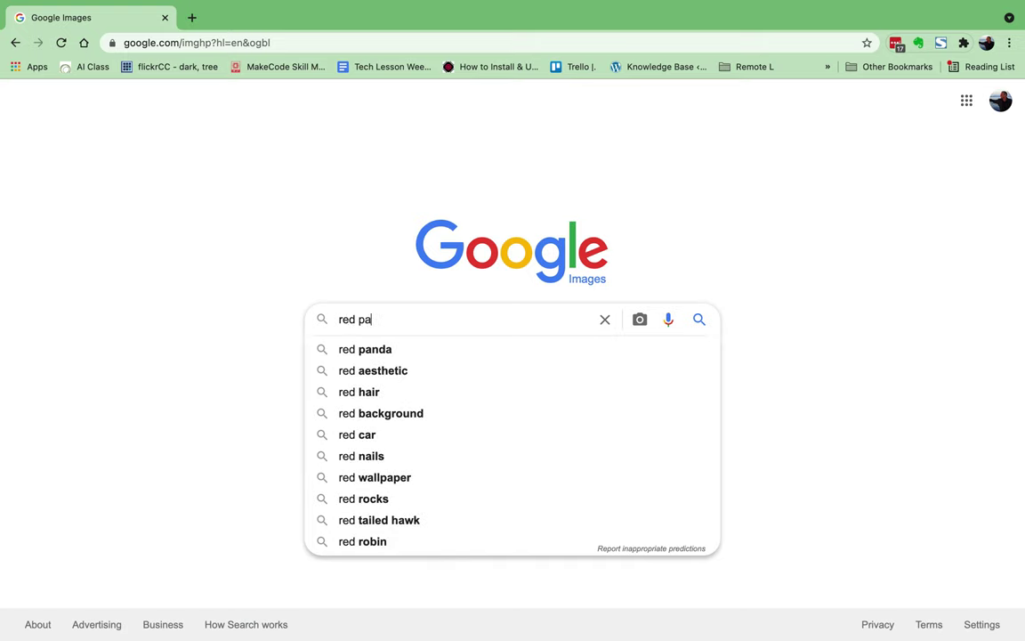
type("nda ea")
key("Down")
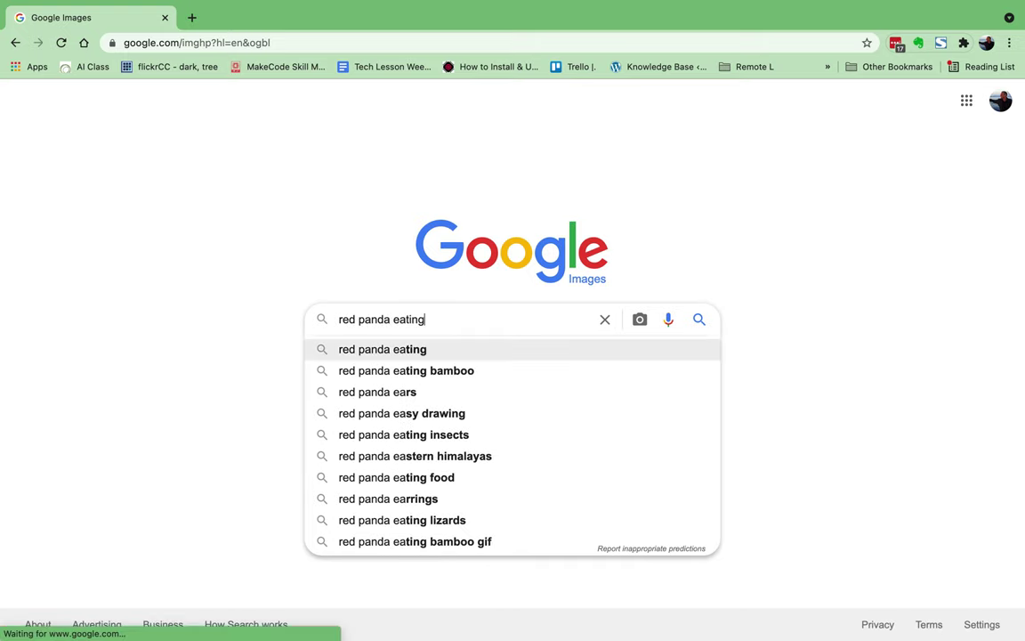
key("Down")
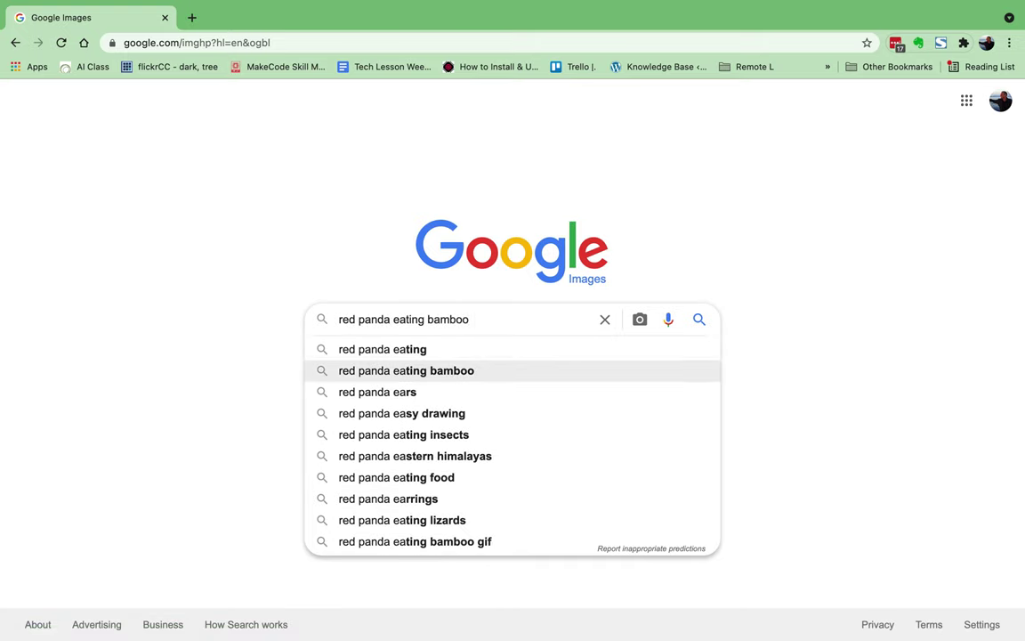
key("Return")
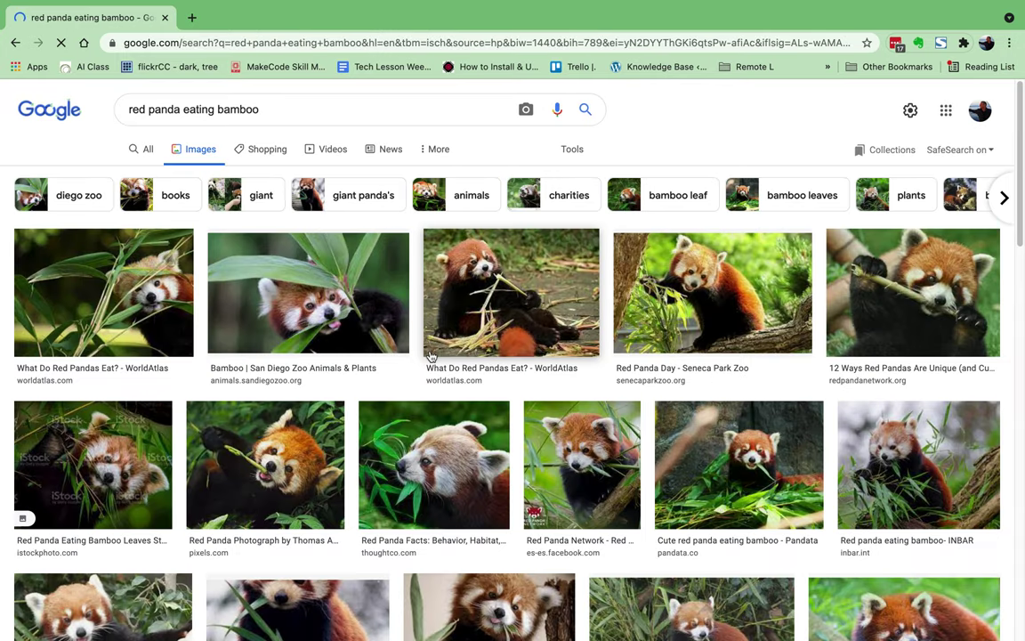
Filter the red panda results to Large size and Creative Commons licenses.
left_click(494, 431)
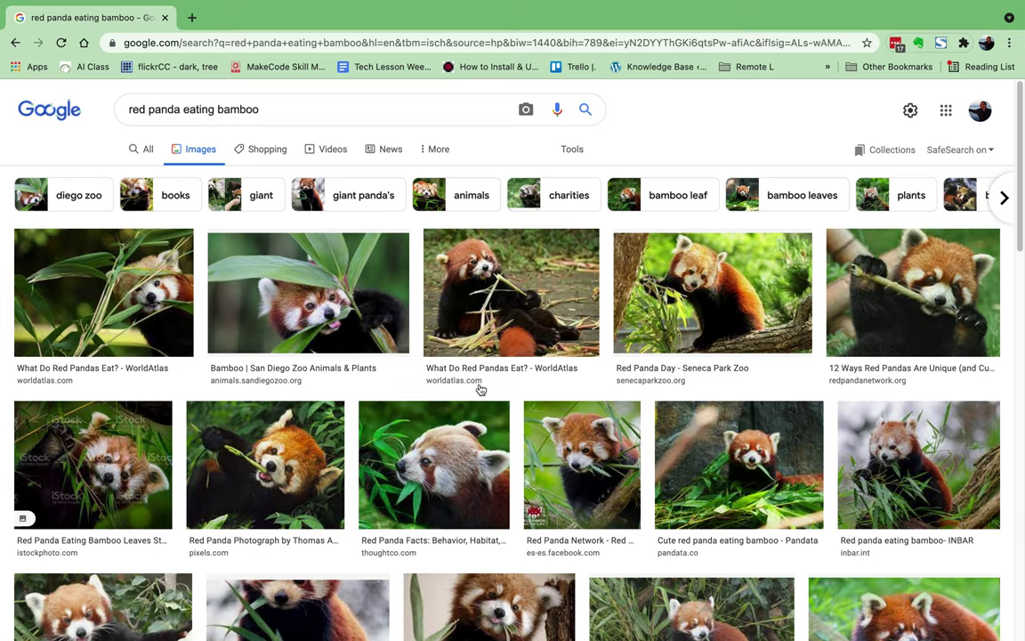
left_click(573, 156)
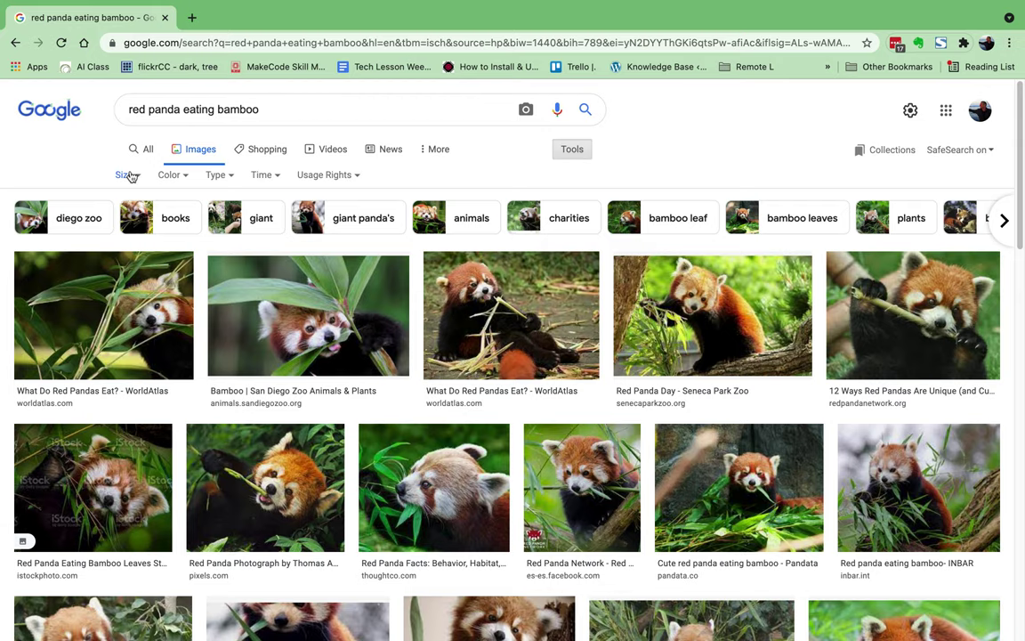
left_click(125, 174)
left_click(125, 225)
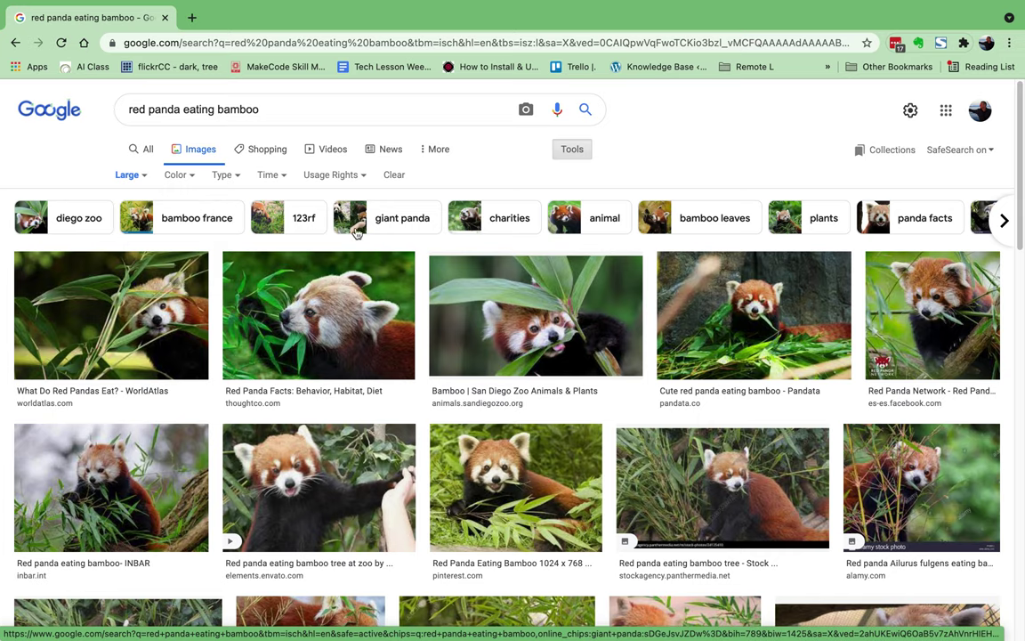
left_click(360, 175)
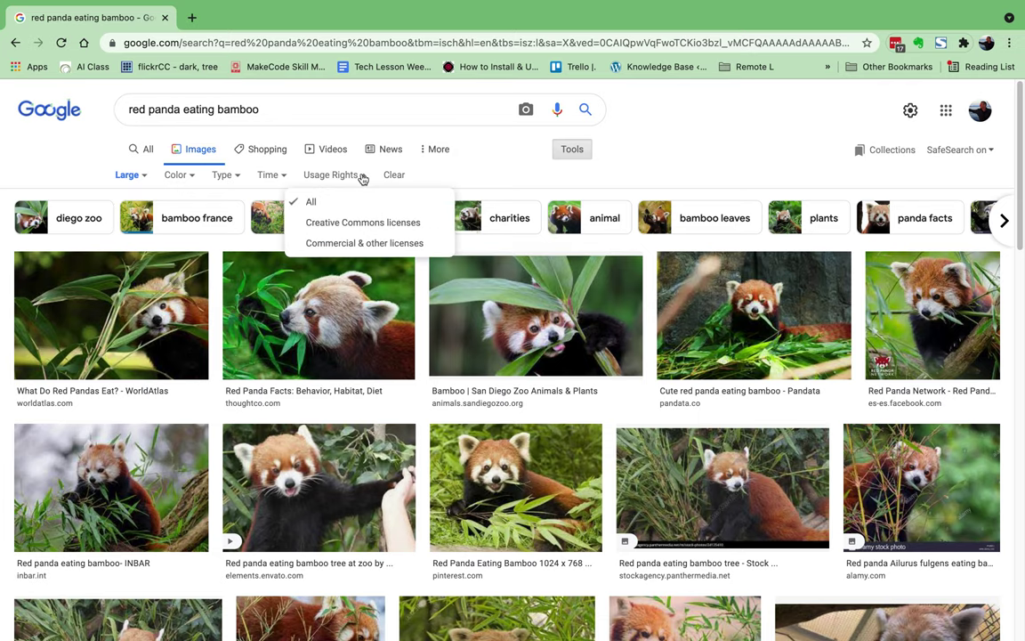
left_click(383, 226)
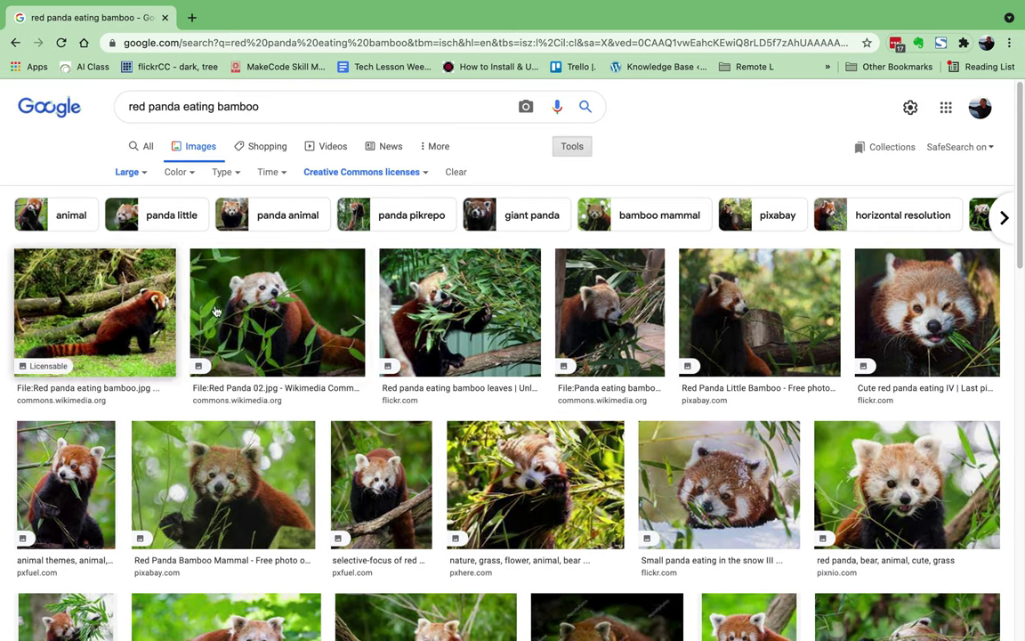
left_click(298, 329)
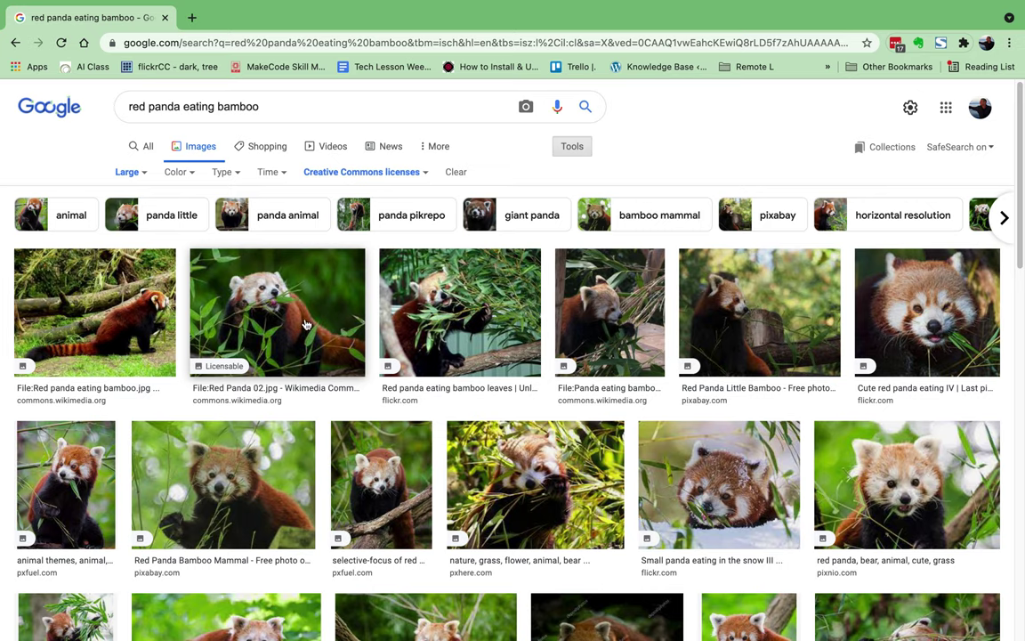
right_click(253, 324)
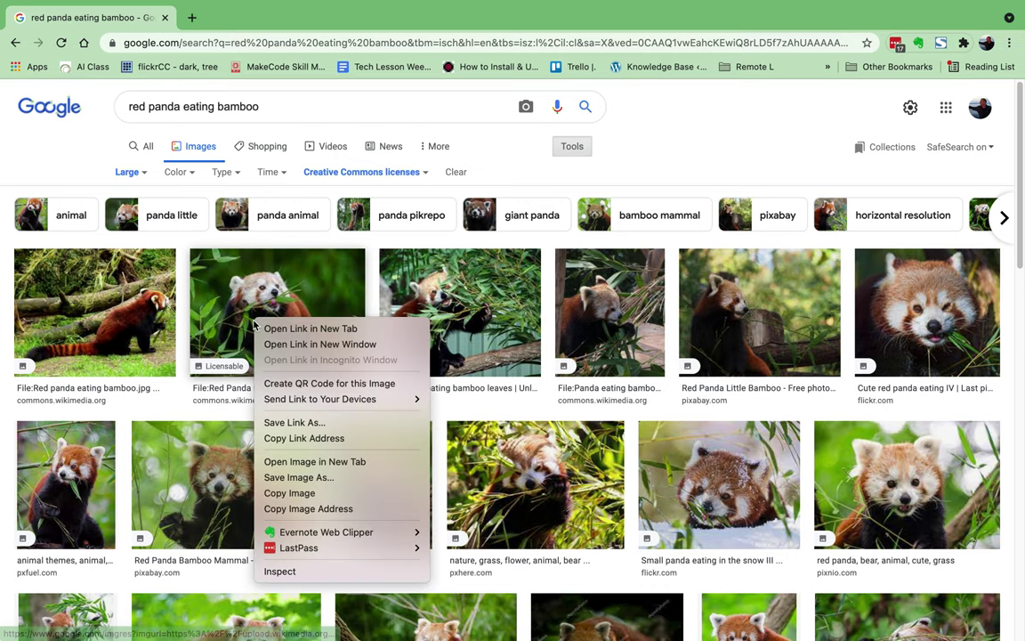
left_click(307, 508)
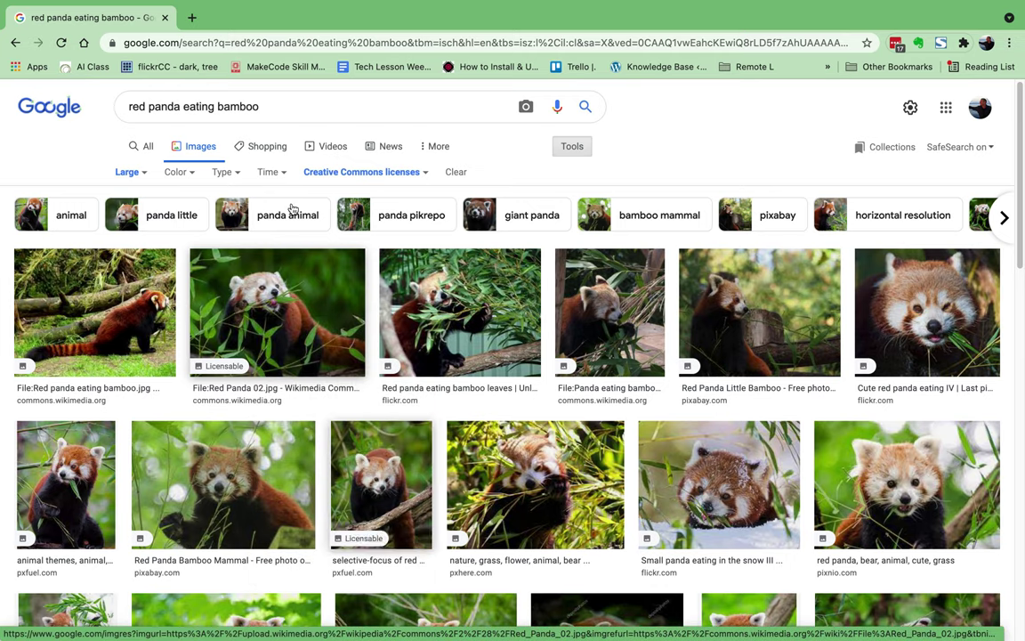
left_click(192, 18)
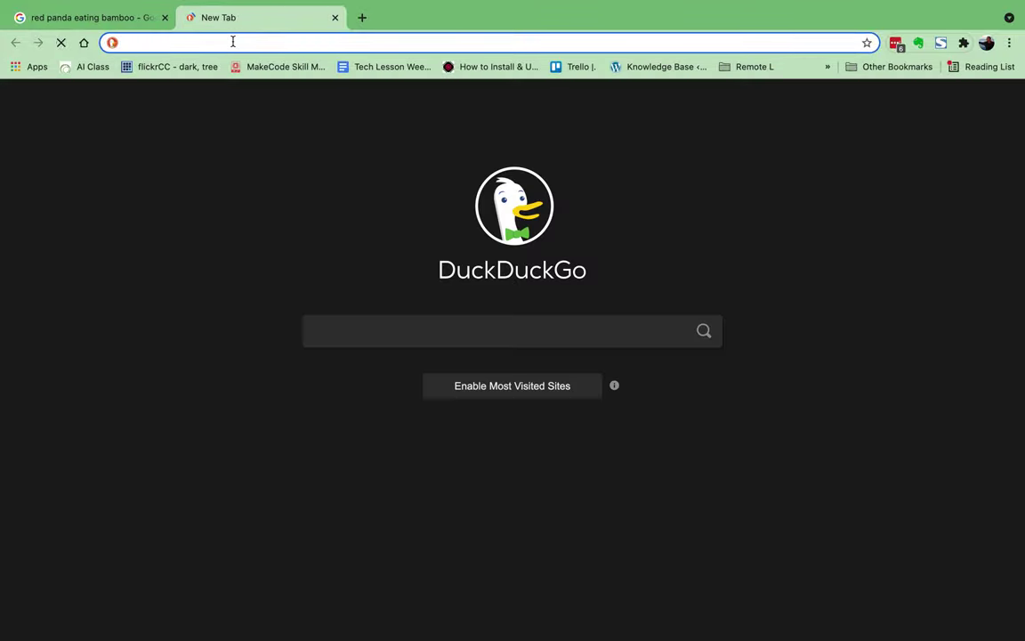
right_click(233, 43)
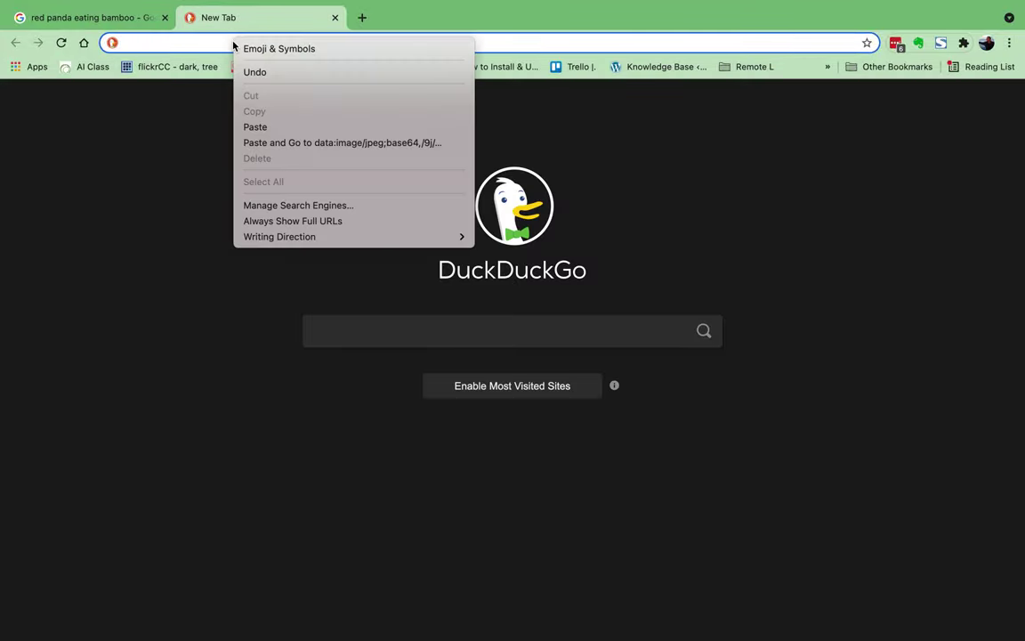
left_click(256, 127)
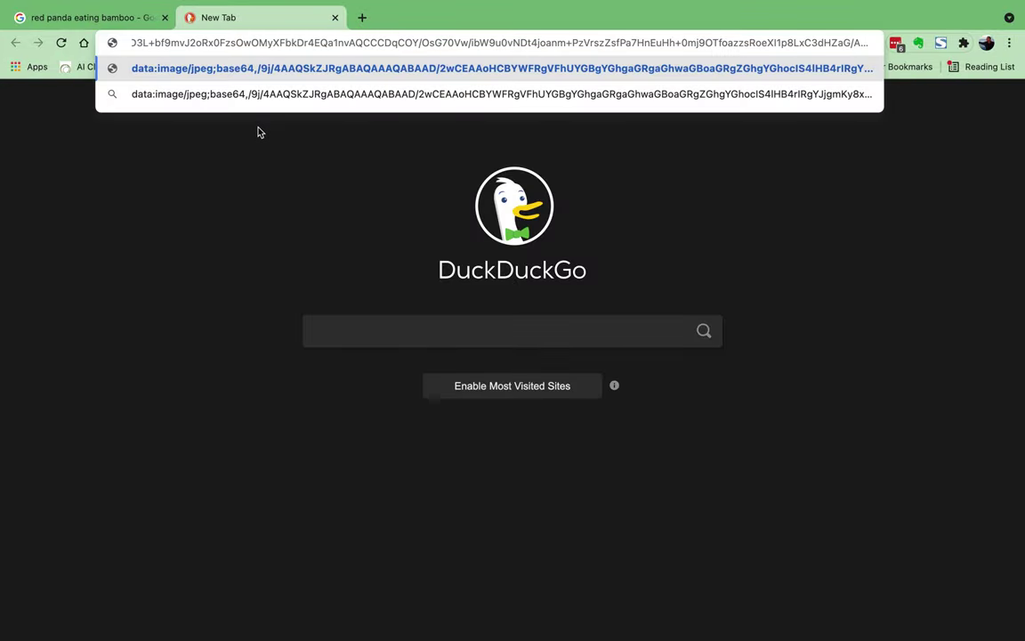
key("Return")
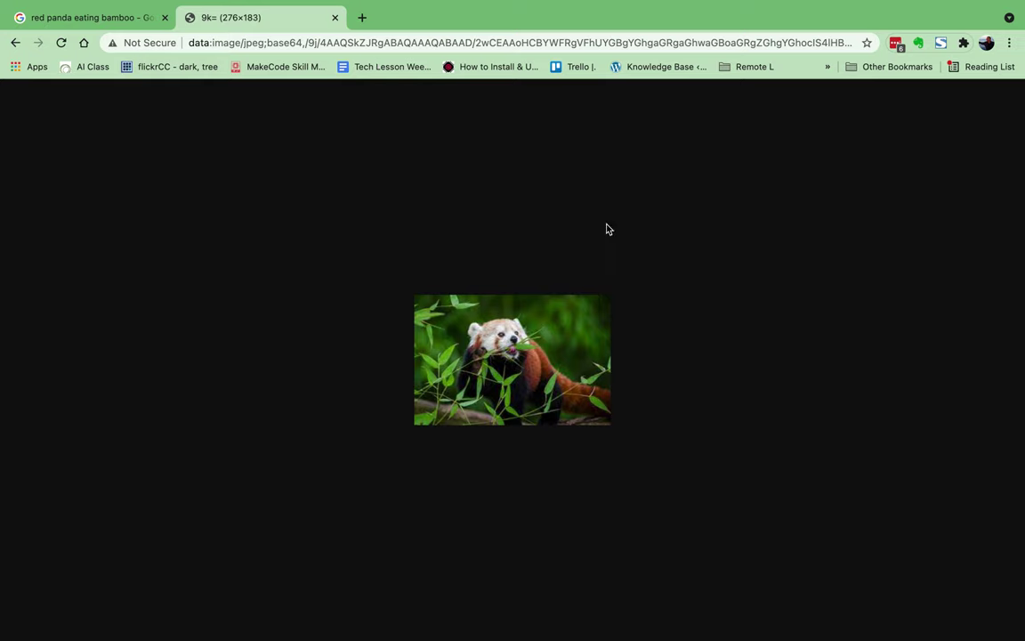
left_click(335, 18)
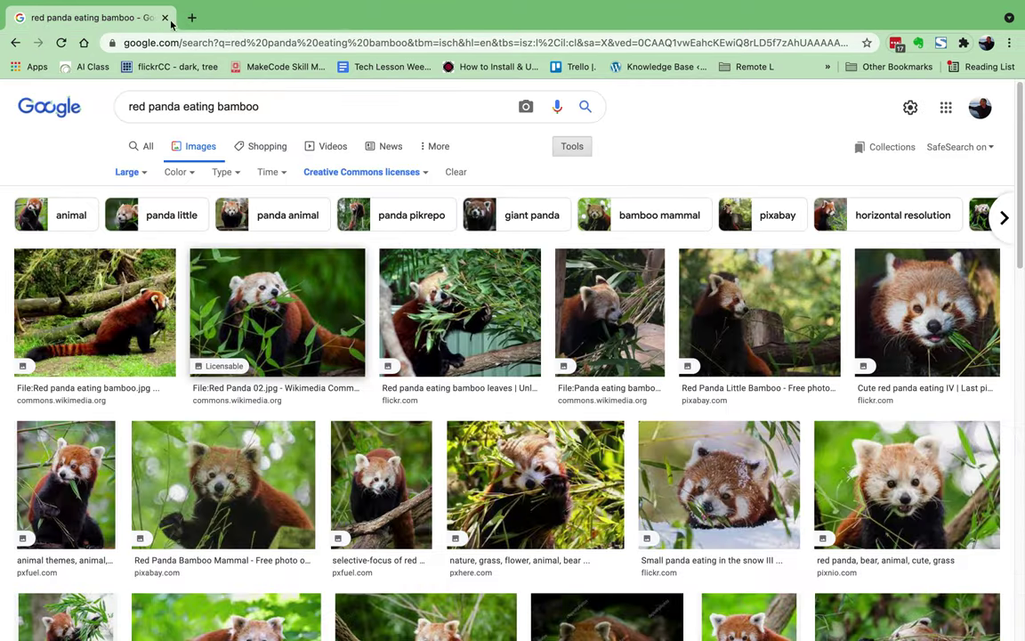
Open the large preview of Red Panda 02 and copy its image address.
left_click(262, 310)
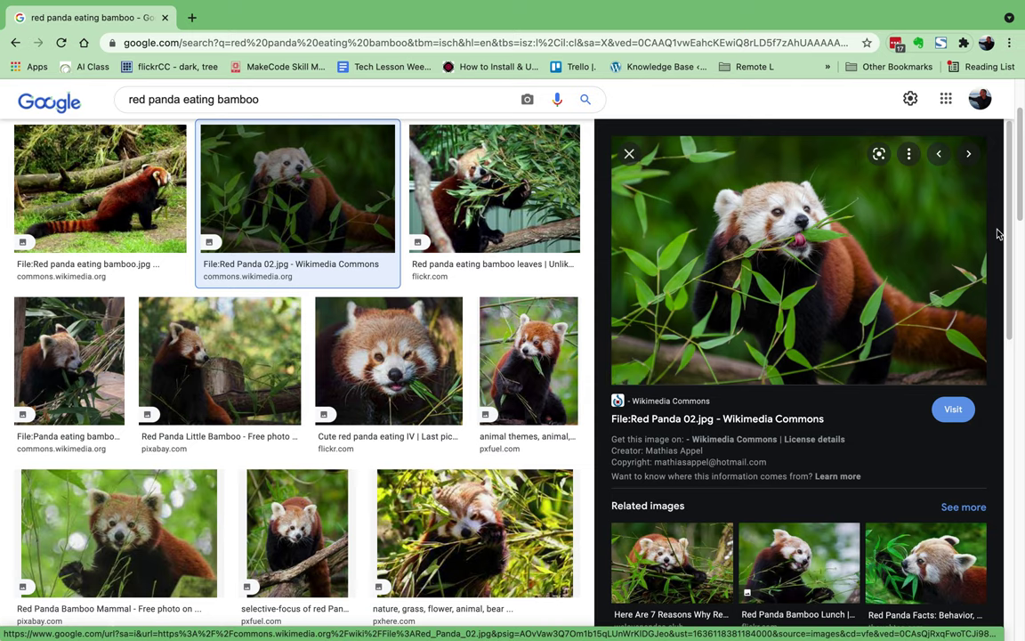
right_click(712, 271)
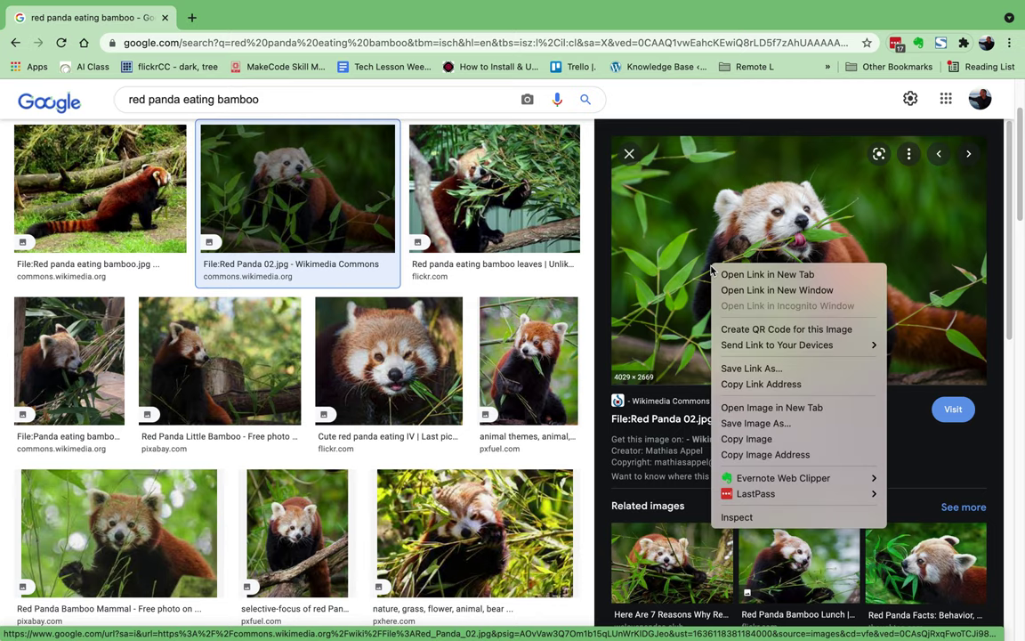
left_click(770, 455)
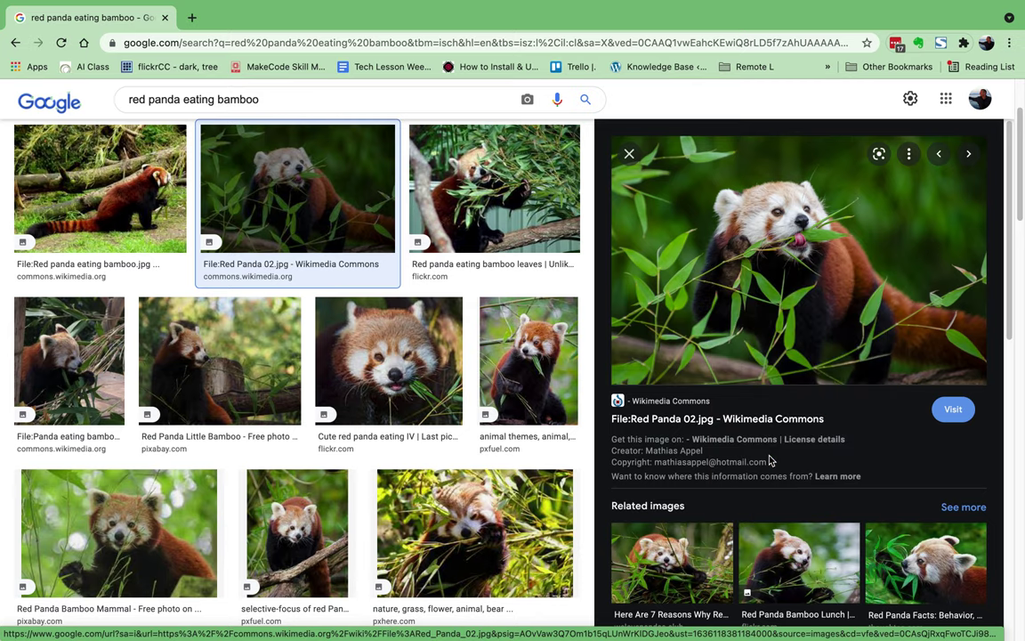
Load the copied address in a new tab to check the full photo, then close that tab.
left_click(191, 17)
right_click(207, 36)
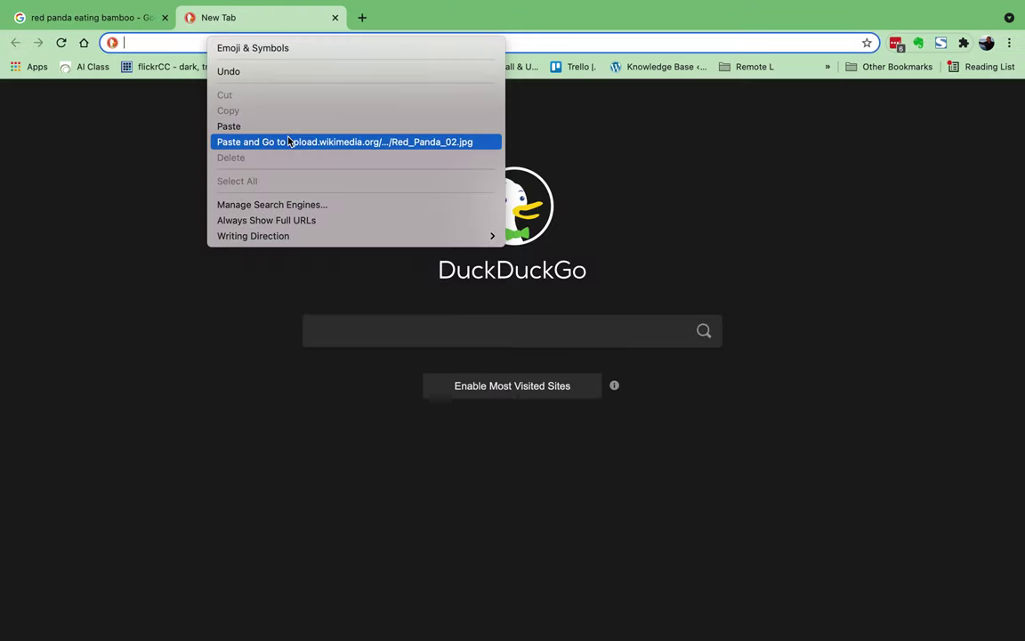
left_click(289, 141)
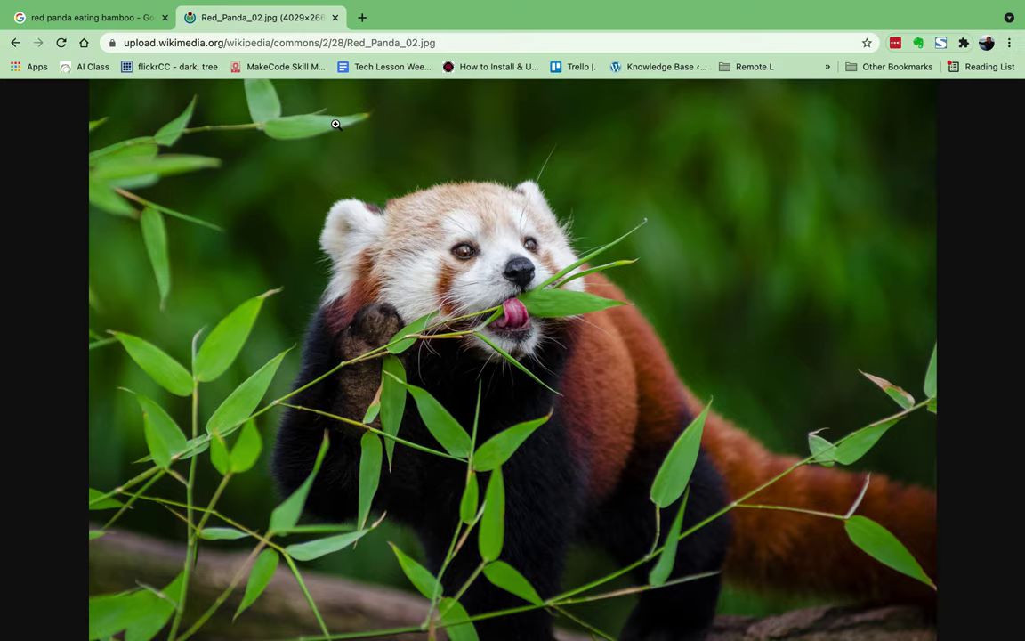
left_click(336, 18)
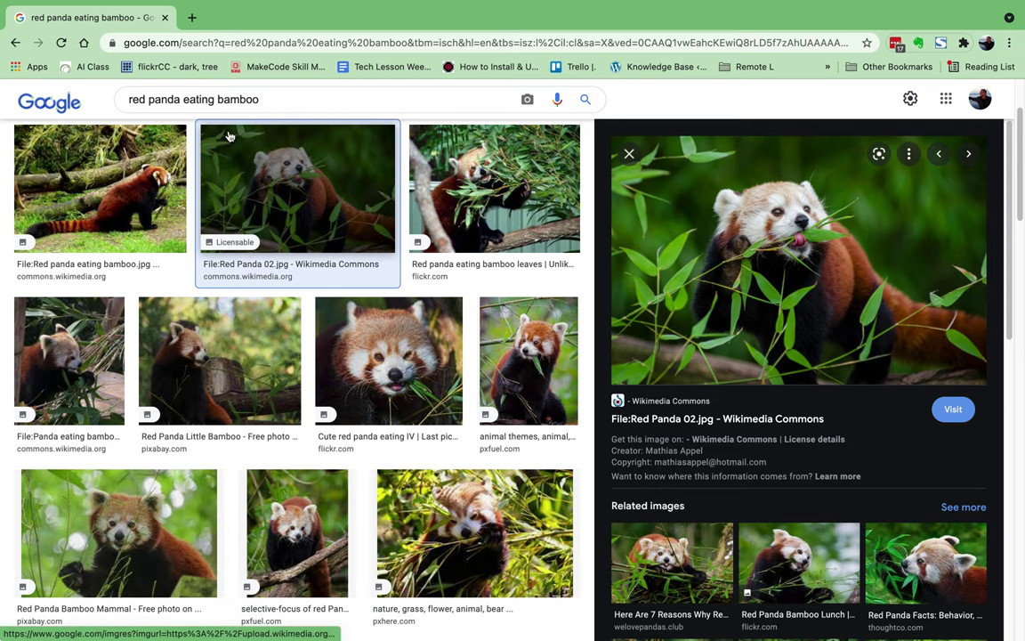
Copy the image address of the large File:Red Panda 02.jpg preview.
scroll(438, 176, "up", 2)
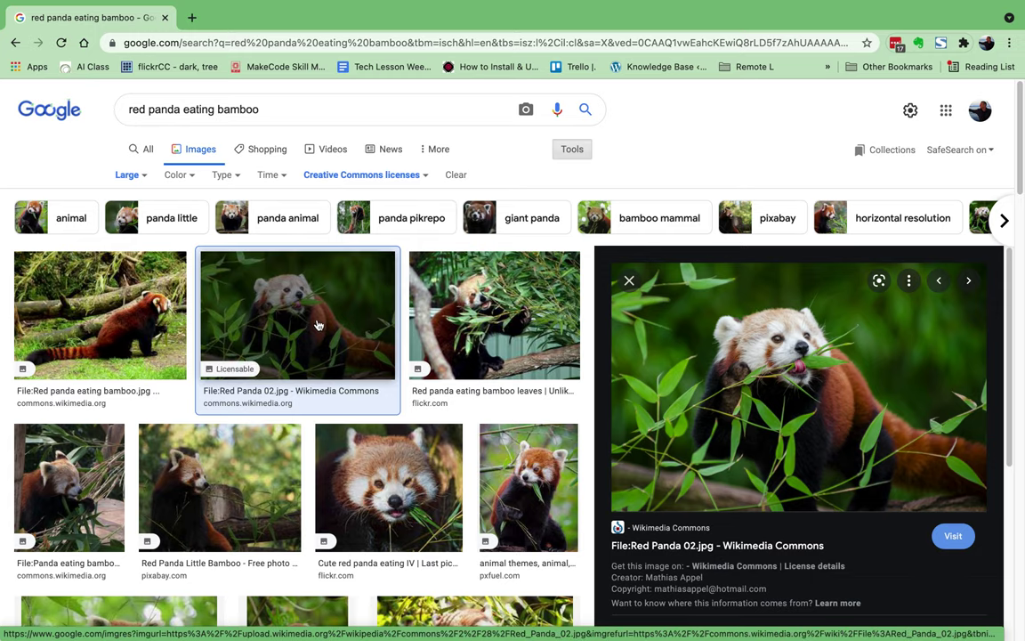
left_click(757, 365)
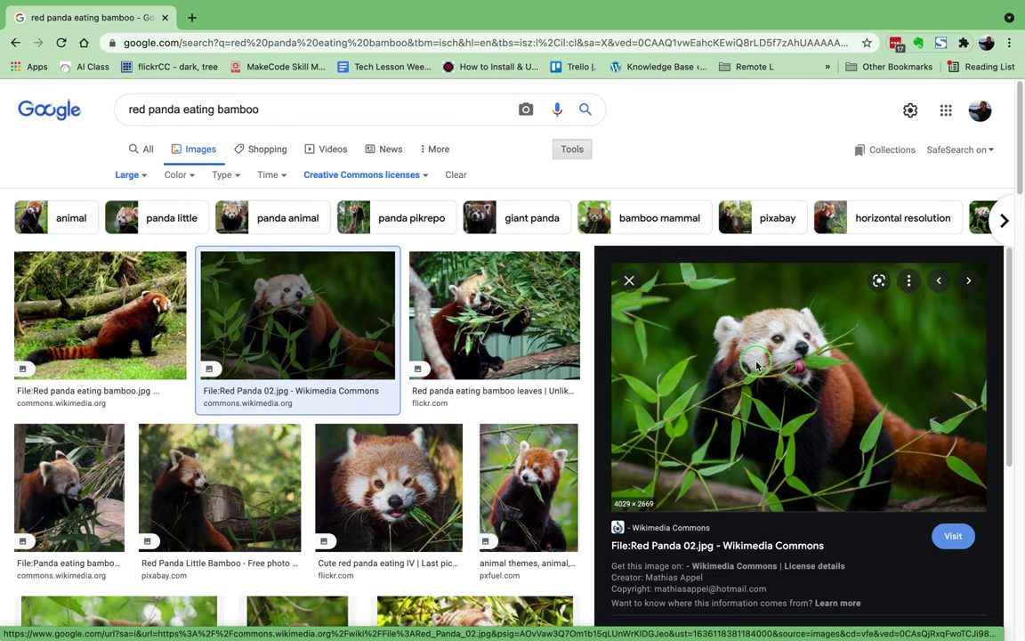
right_click(757, 365)
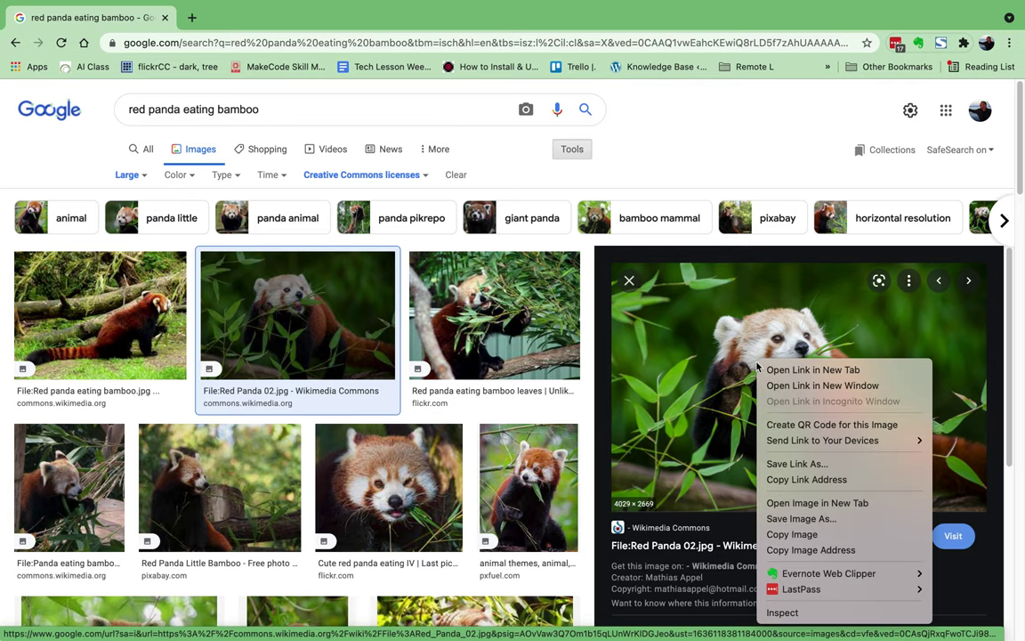
left_click(848, 551)
right_click(679, 382)
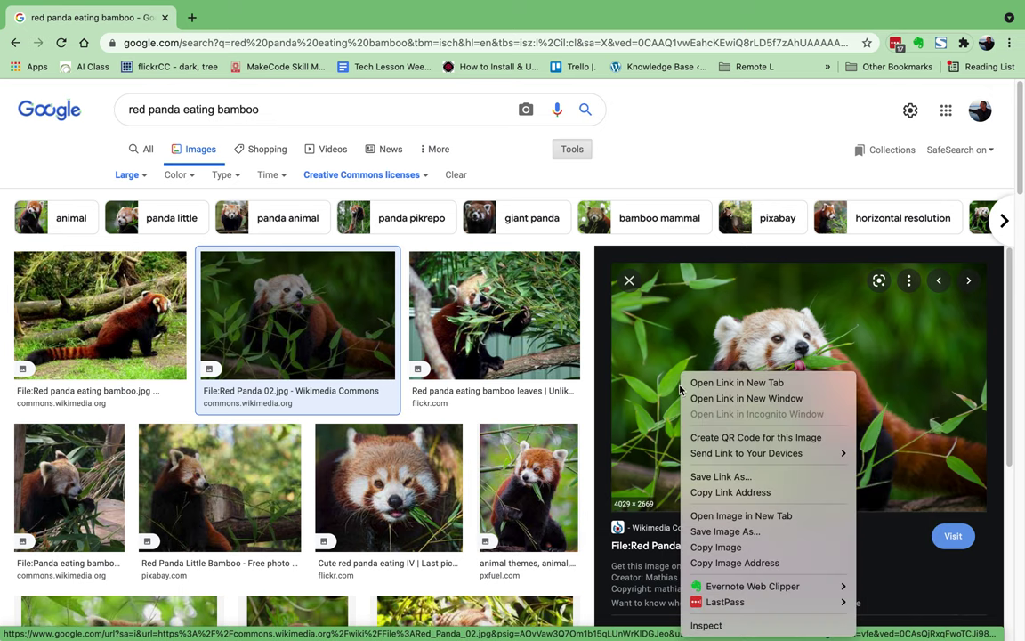
left_click(760, 562)
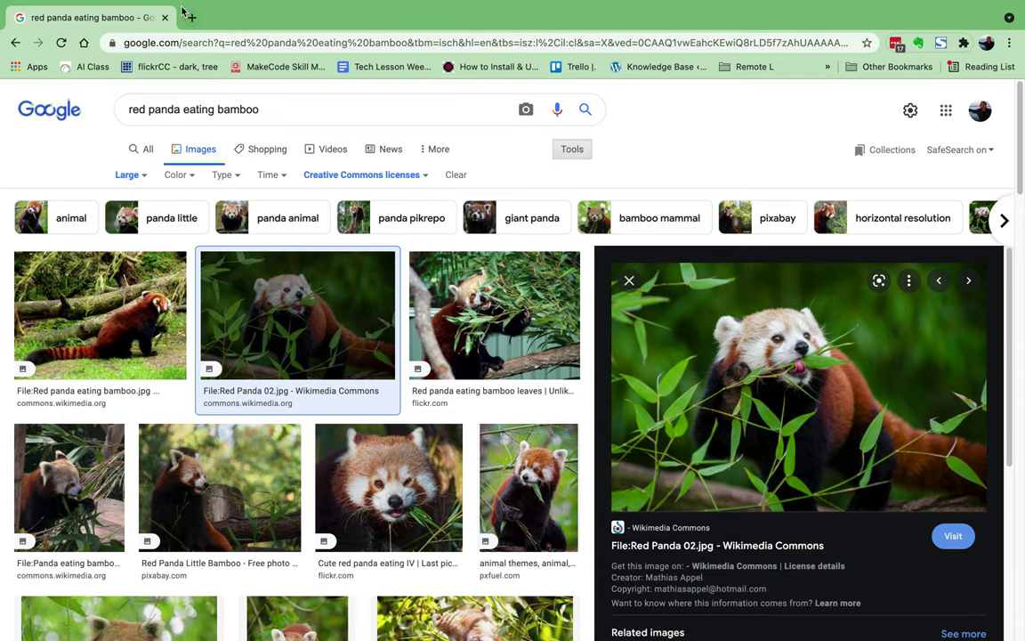
Load the copied Red_Panda_02.jpg address in a new tab and confirm the full photo appears.
left_click(190, 16)
right_click(207, 41)
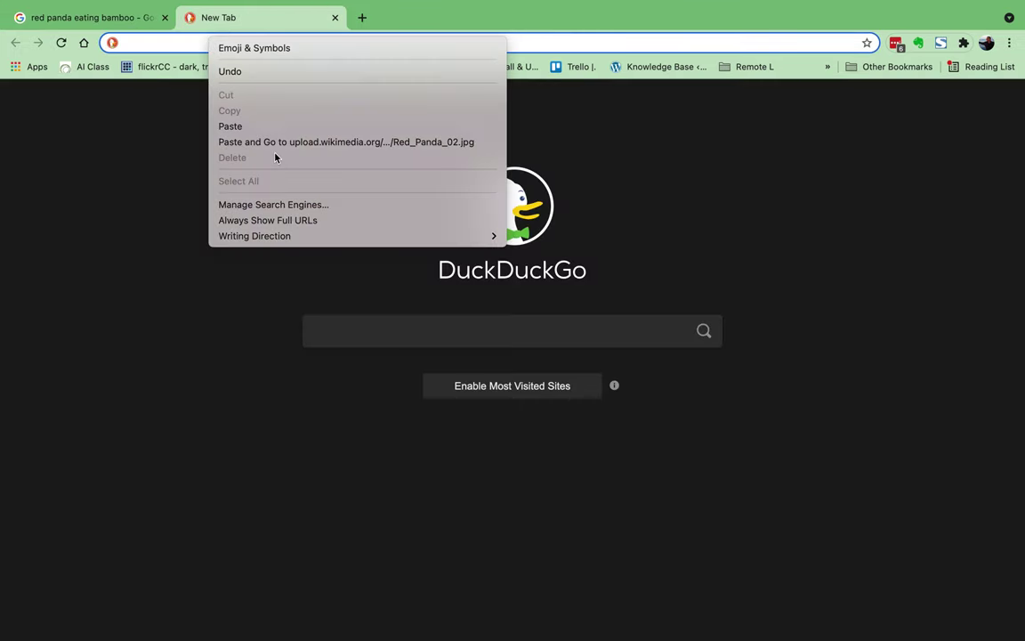
left_click(278, 143)
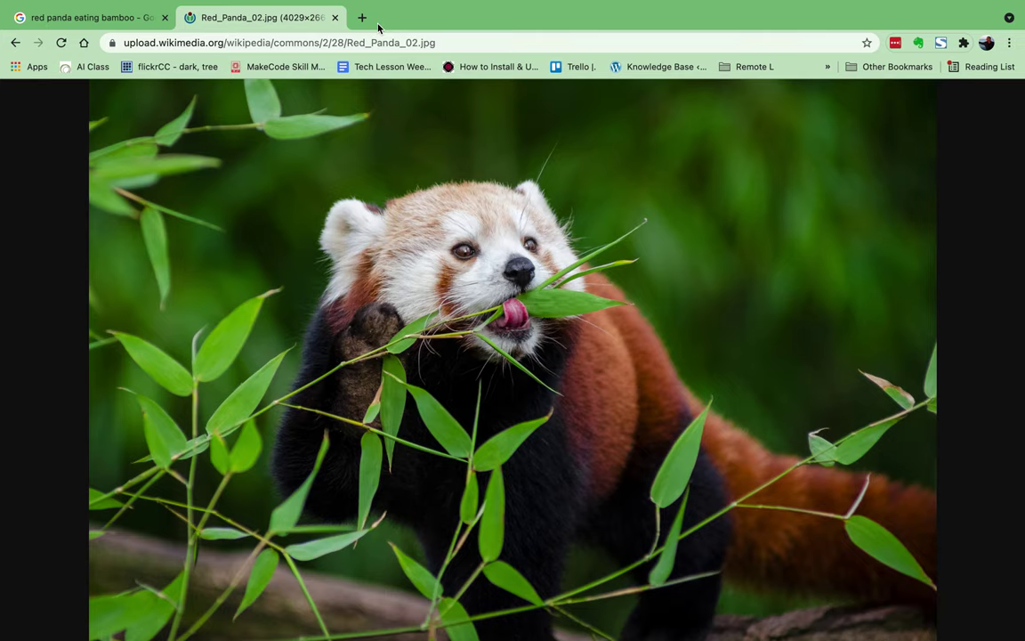
left_click(81, 17)
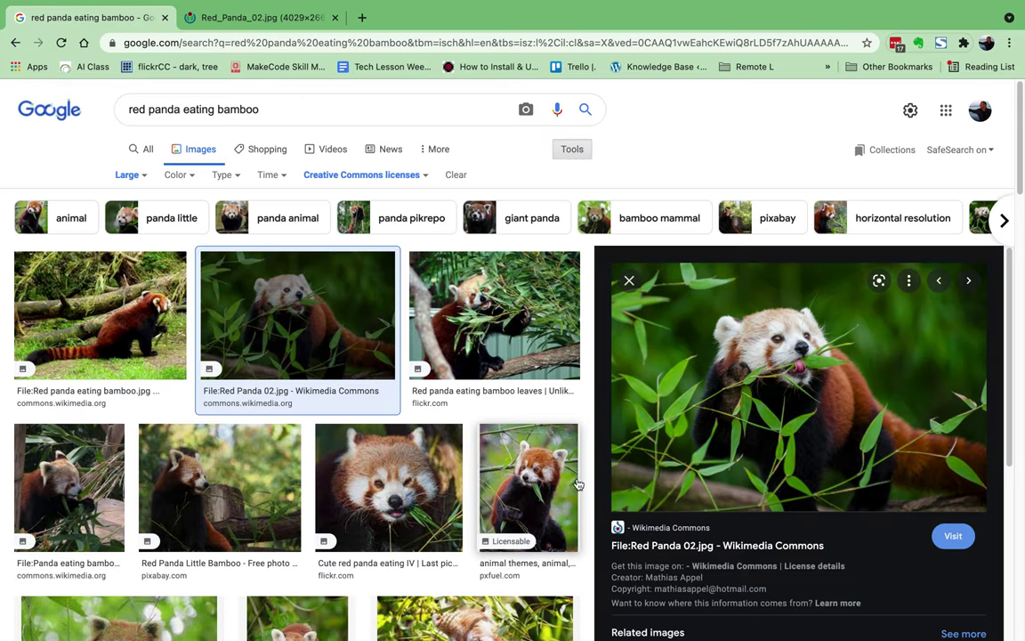
left_click(295, 17)
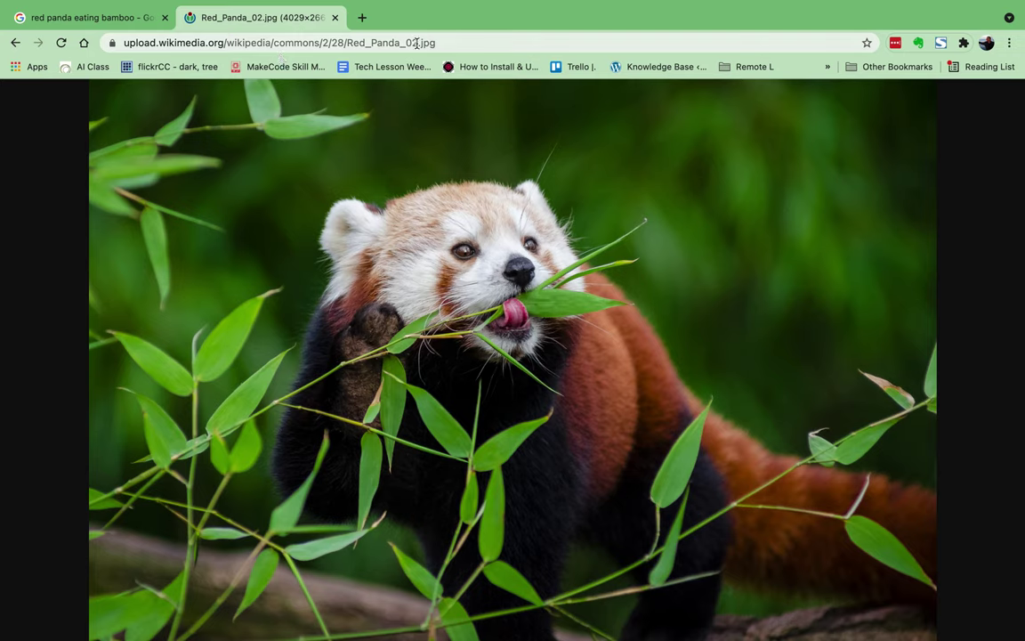
Select the photo's web address and return to the Red_Panda_02.jpg tab beside the Coolness Document.
left_click(462, 42)
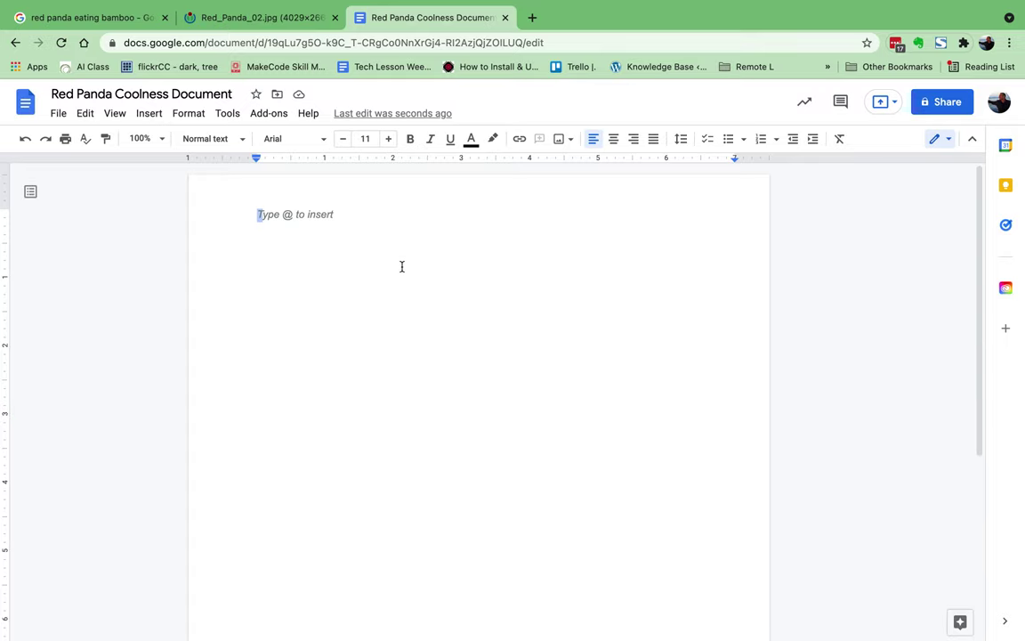
left_click(257, 11)
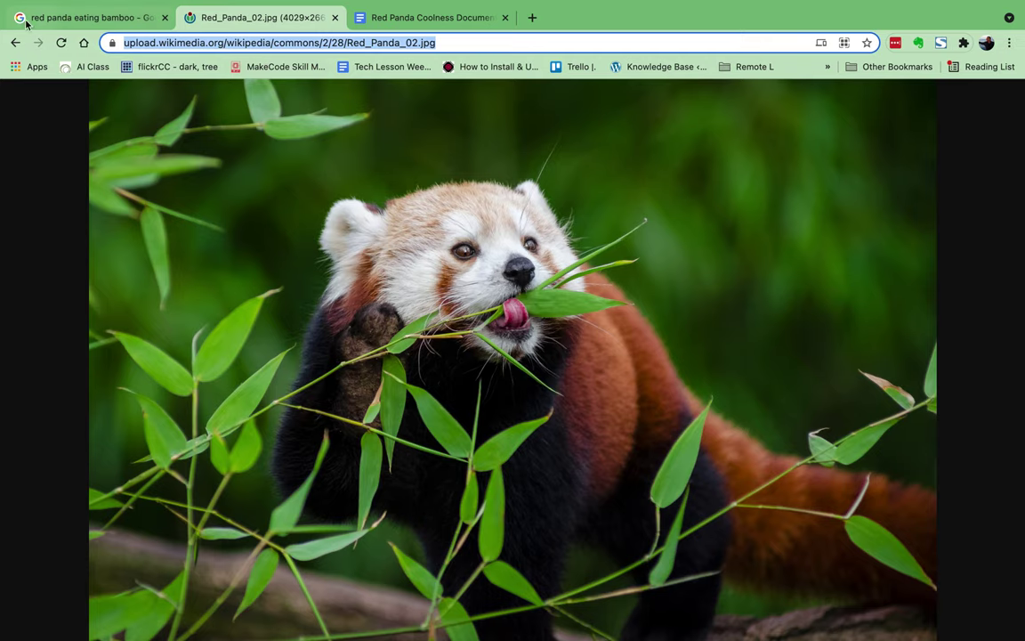
Copy the Red_Panda_02.jpg web address and switch to the Red Panda Coolness Document.
right_click(347, 49)
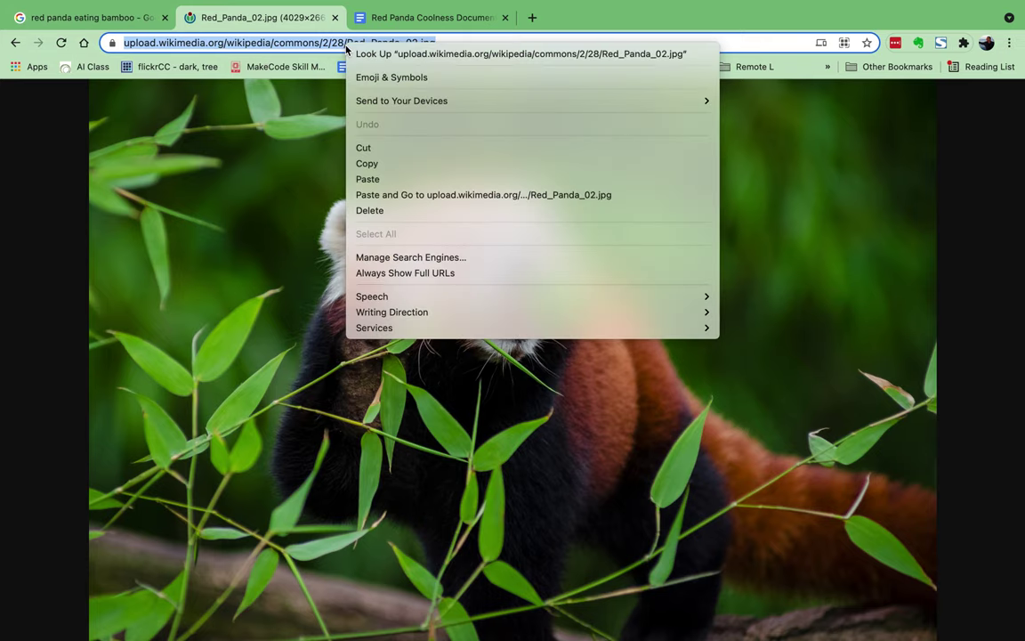
left_click(383, 163)
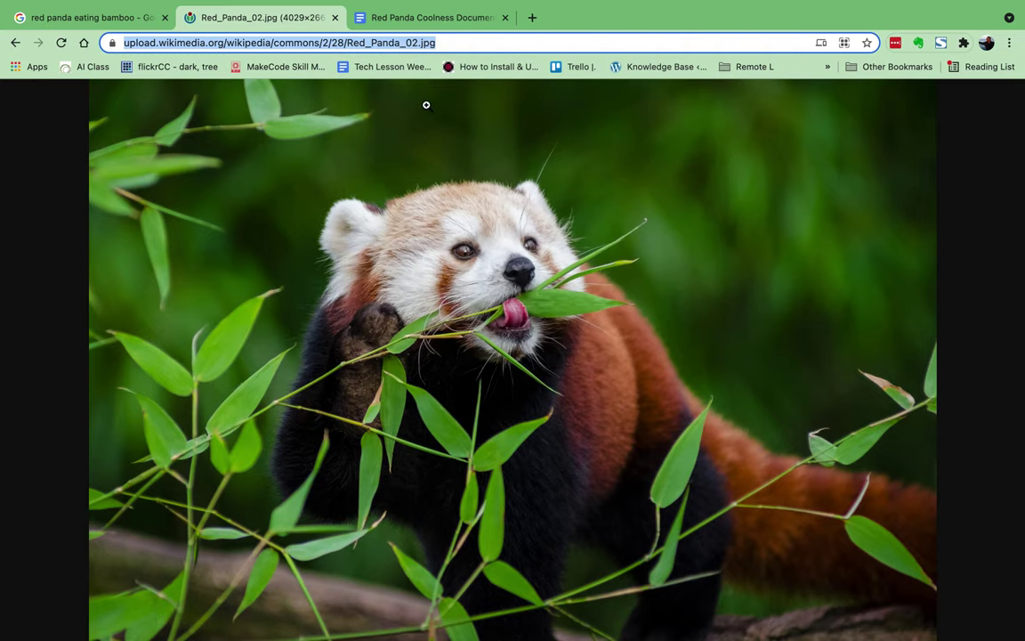
left_click(407, 24)
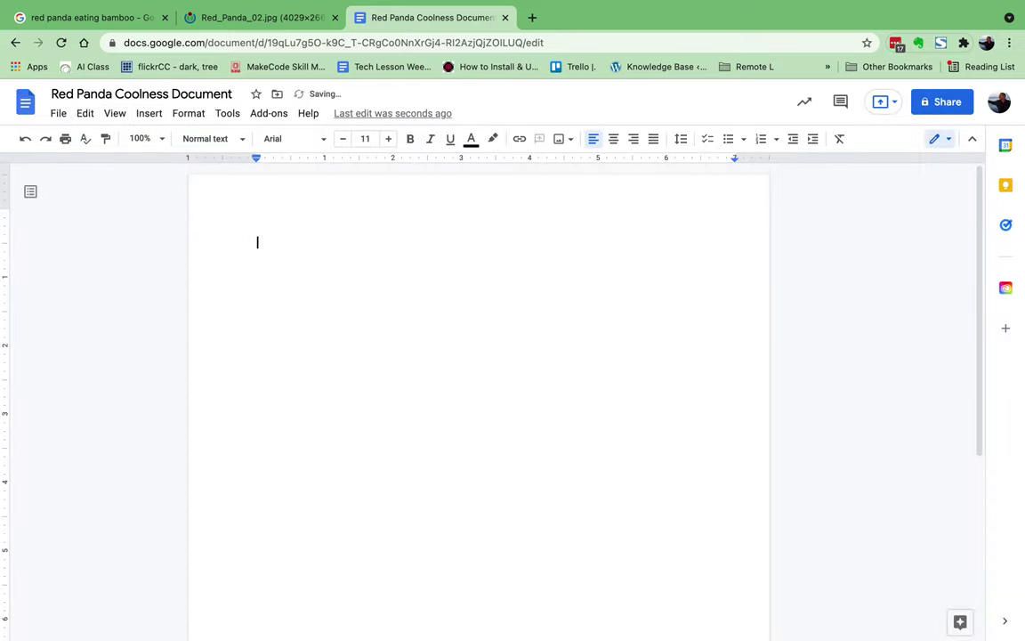
Insert the red panda photo via Insert > Image > By URL using the pasted Wikimedia address.
left_click(156, 114)
mouse_move(171, 141)
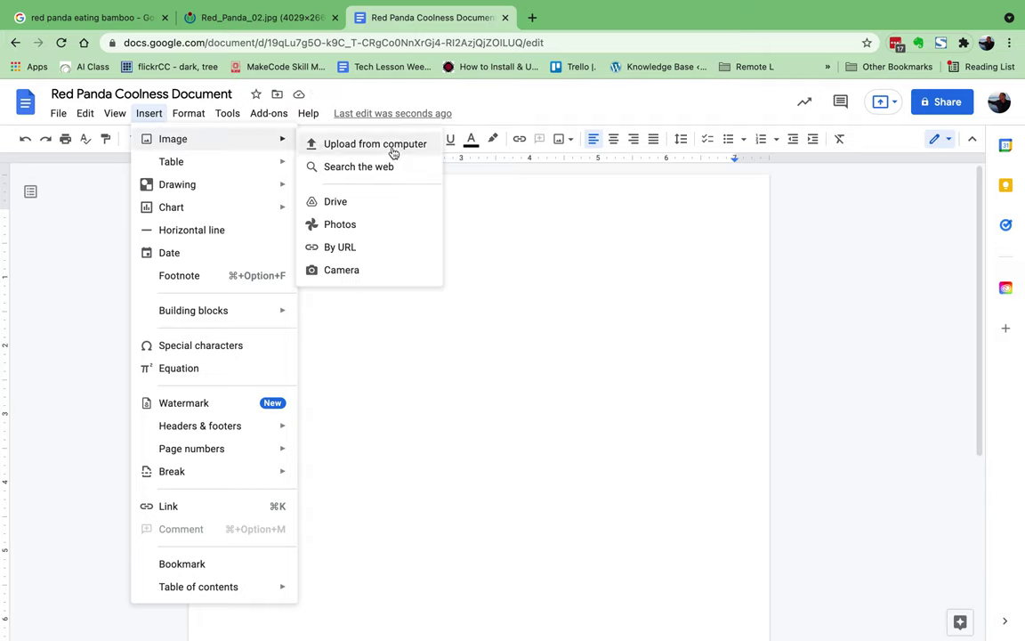
left_click(364, 252)
right_click(406, 343)
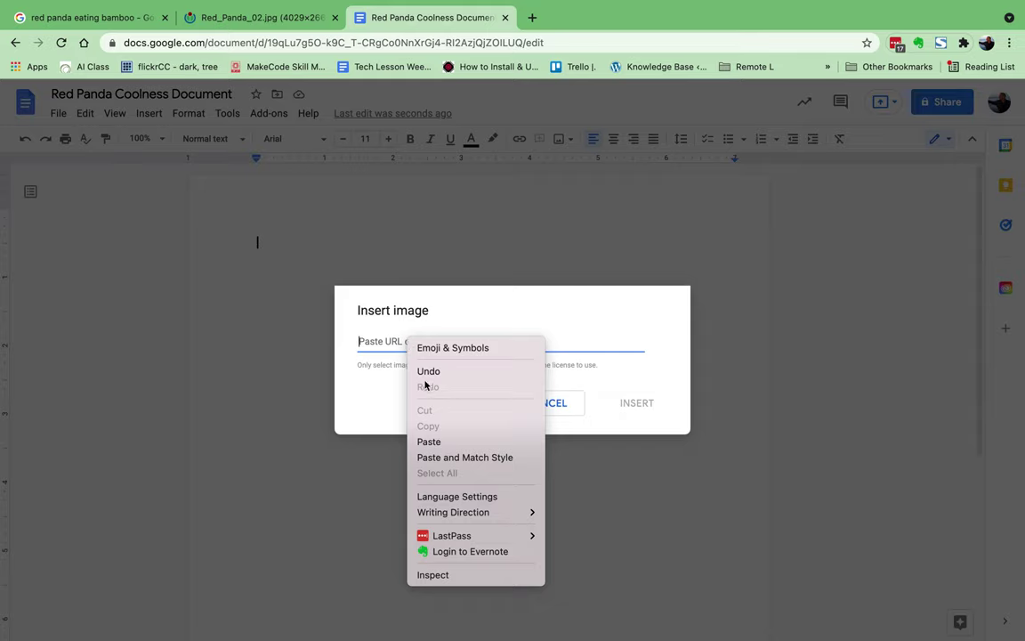
left_click(429, 442)
left_click(646, 402)
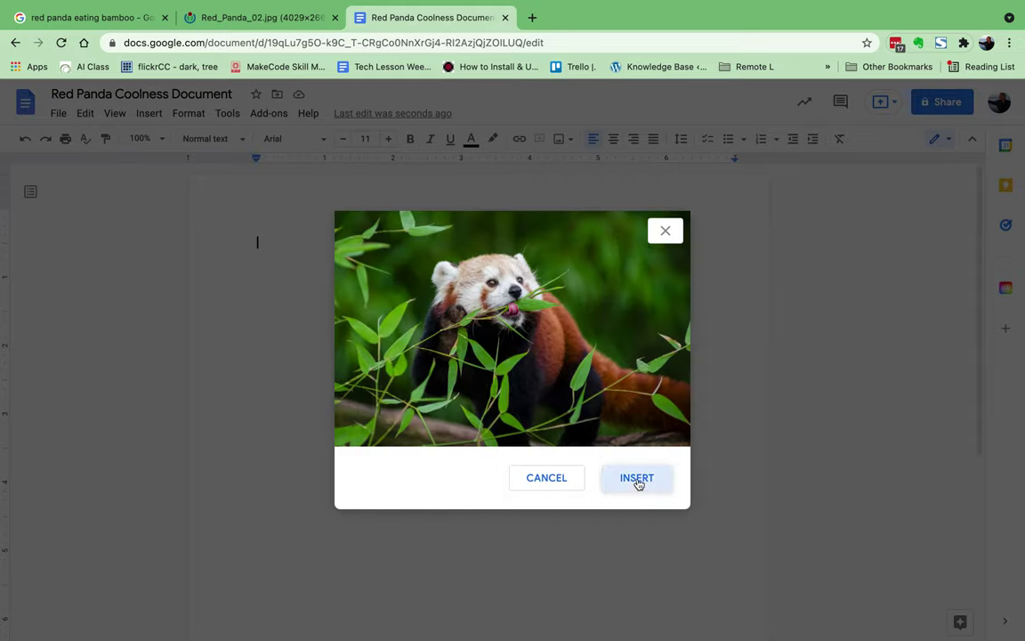
left_click(637, 479)
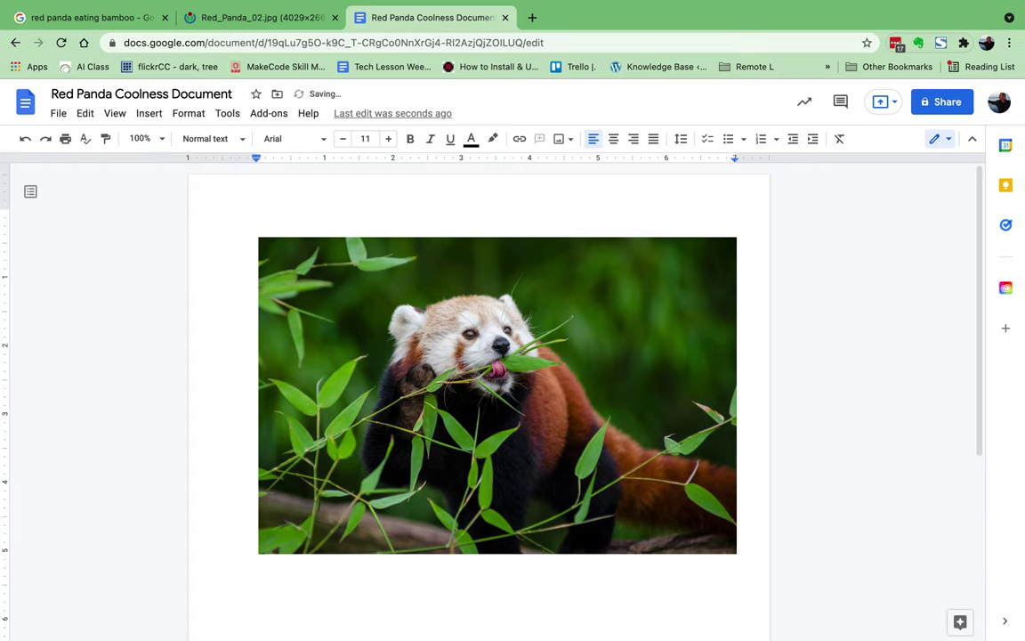
Add a page break after the photo and type the 'Works Cited' heading.
left_click(148, 115)
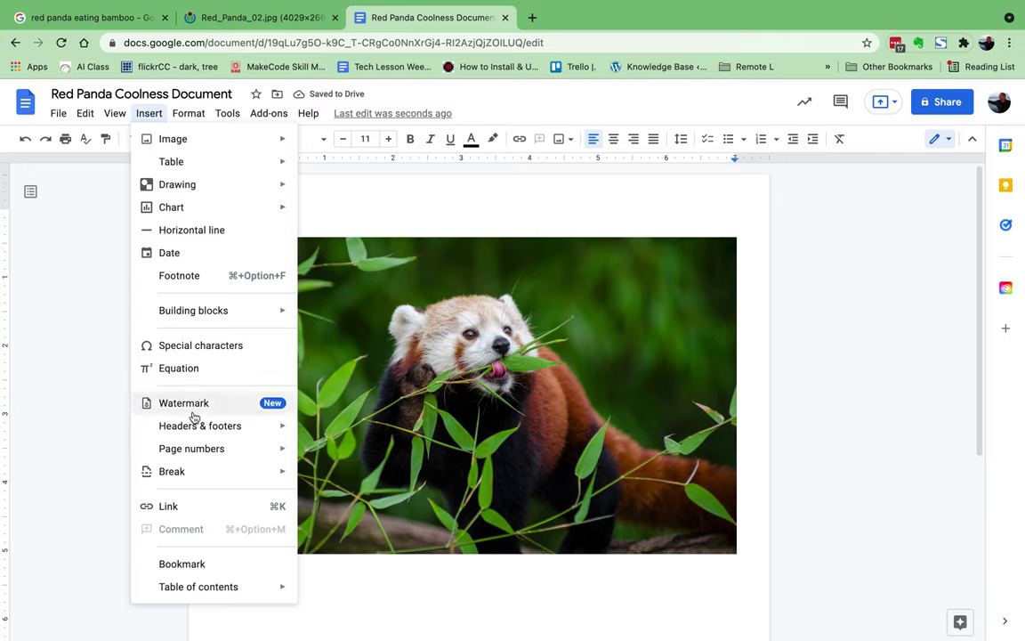
left_click(356, 477)
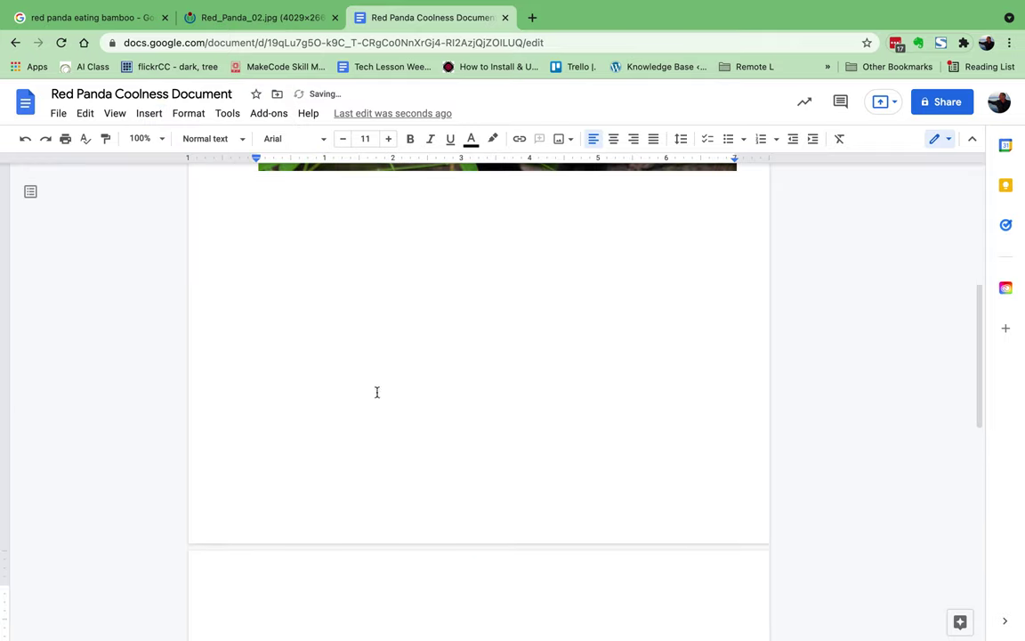
type("Works")
type(" Cis")
key("Return")
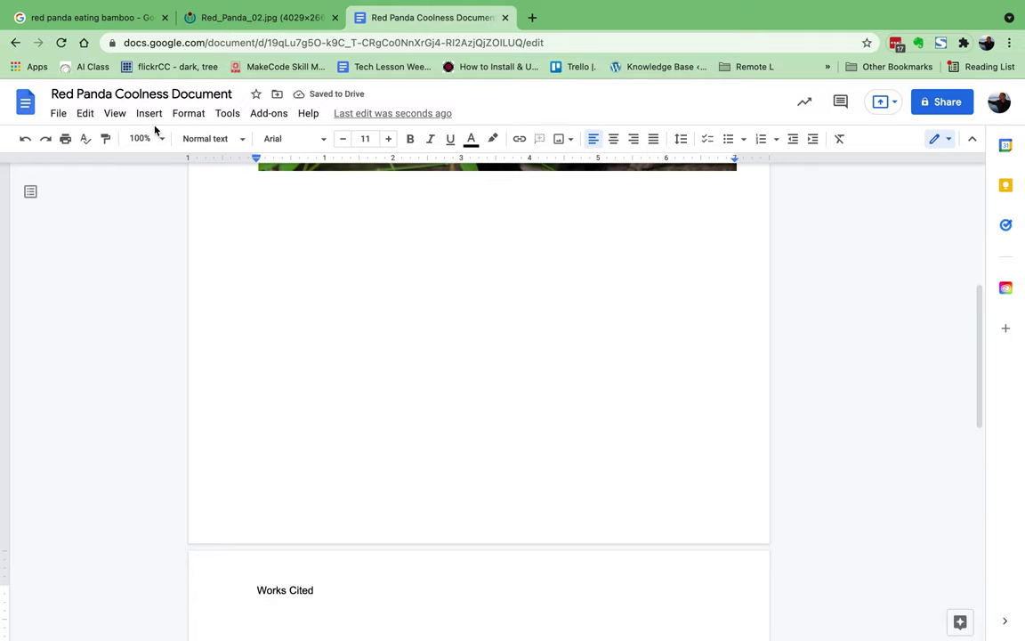
Add numbered entry 'Red Panda Eating Bamboo' followed by the pasted Wikimedia photo URL.
left_click(759, 140)
type("Red P")
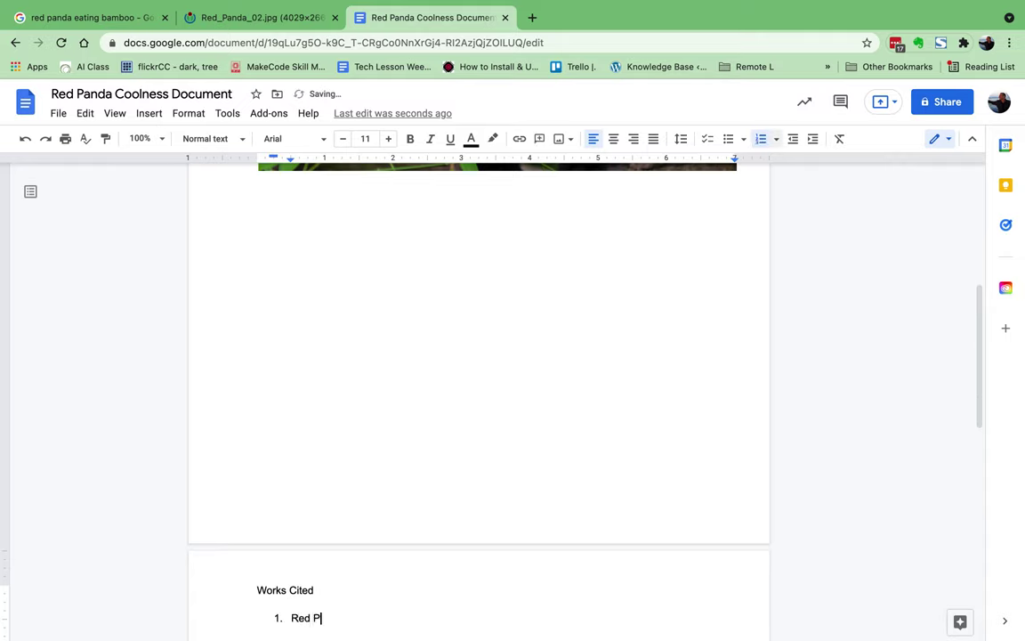
type("anda Te")
type("ting Ban")
type("m")
key("BackSpace")
key("BackSpace")
type("mboo:")
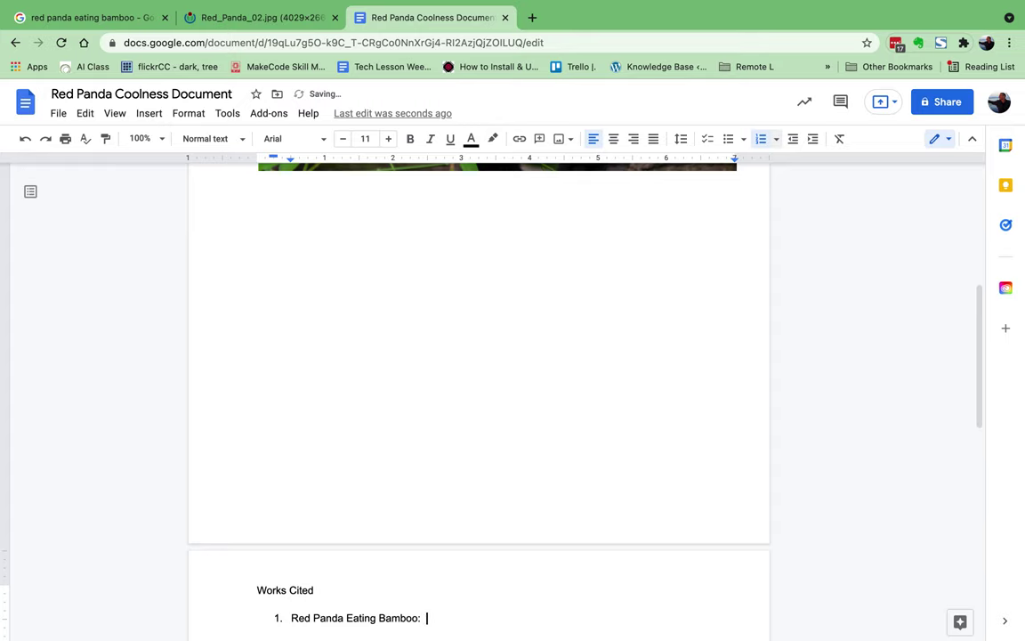
key("super+v")
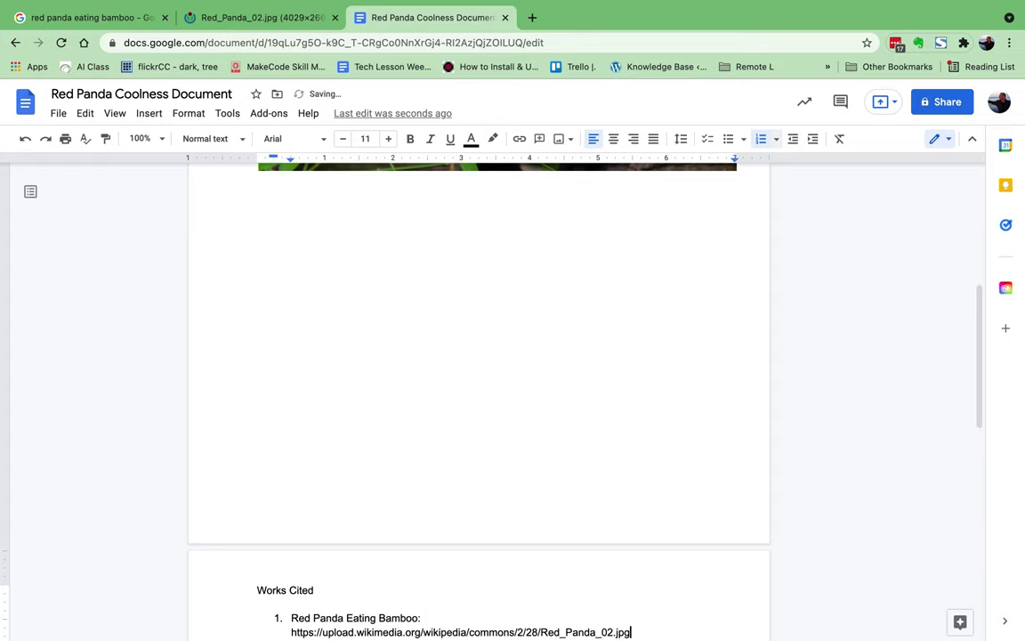
scroll(610, 513, "down", 1)
scroll(610, 513, "down", 1)
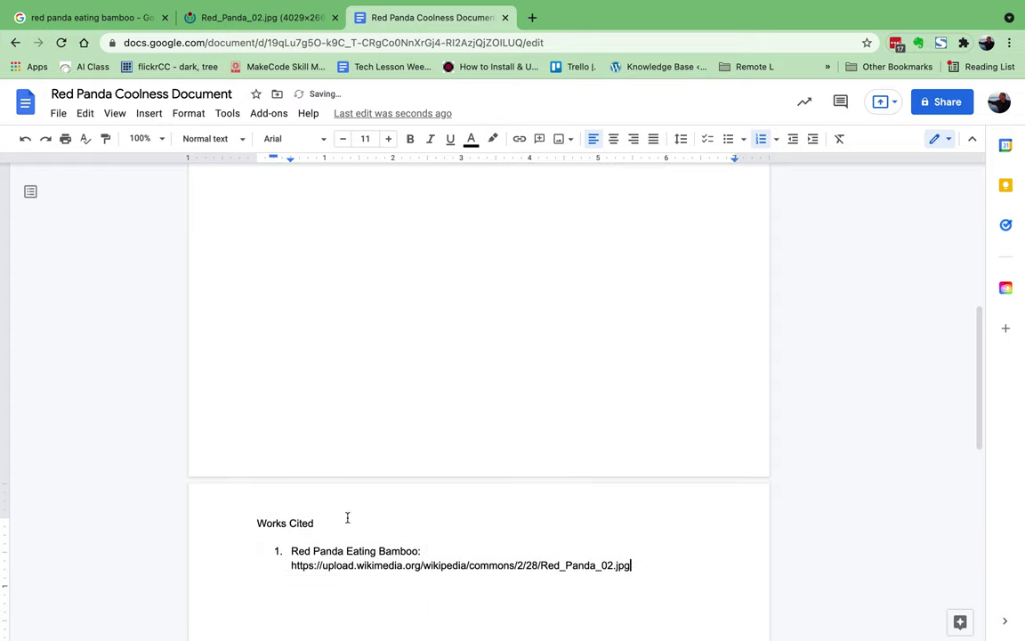
Apply the Title paragraph style to the Works Cited heading.
triple_click(299, 520)
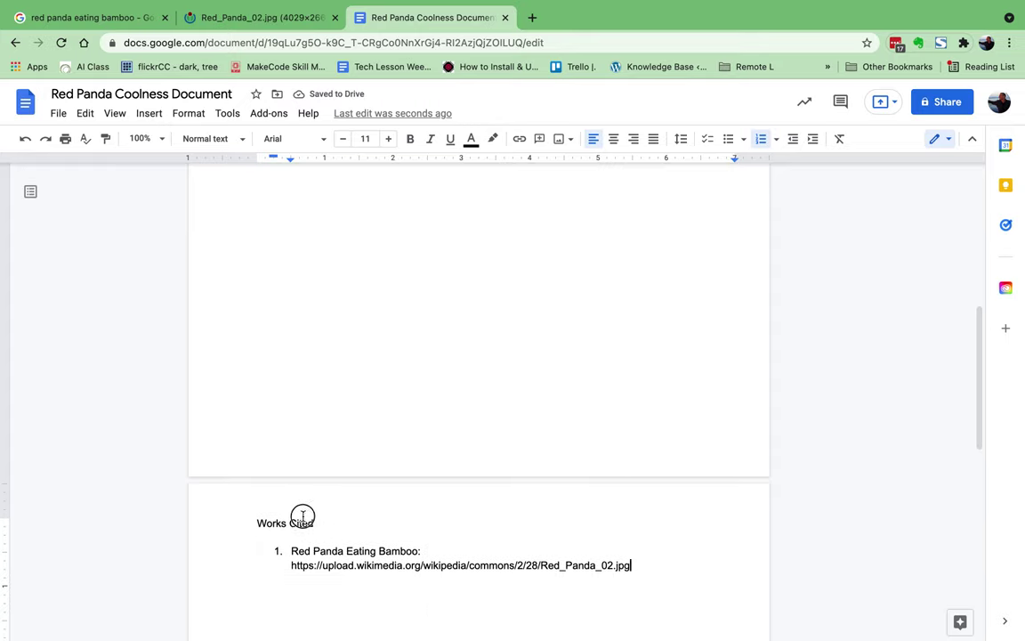
left_click(215, 139)
left_click(220, 227)
key("Up")
scroll(569, 558, "up", 5)
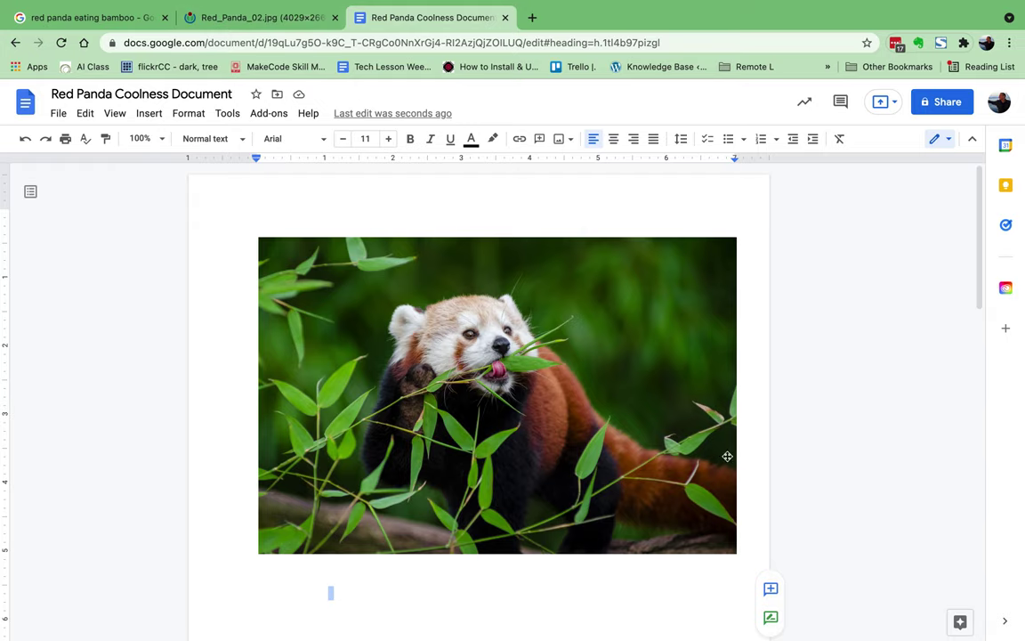
scroll(668, 473, "down", 8)
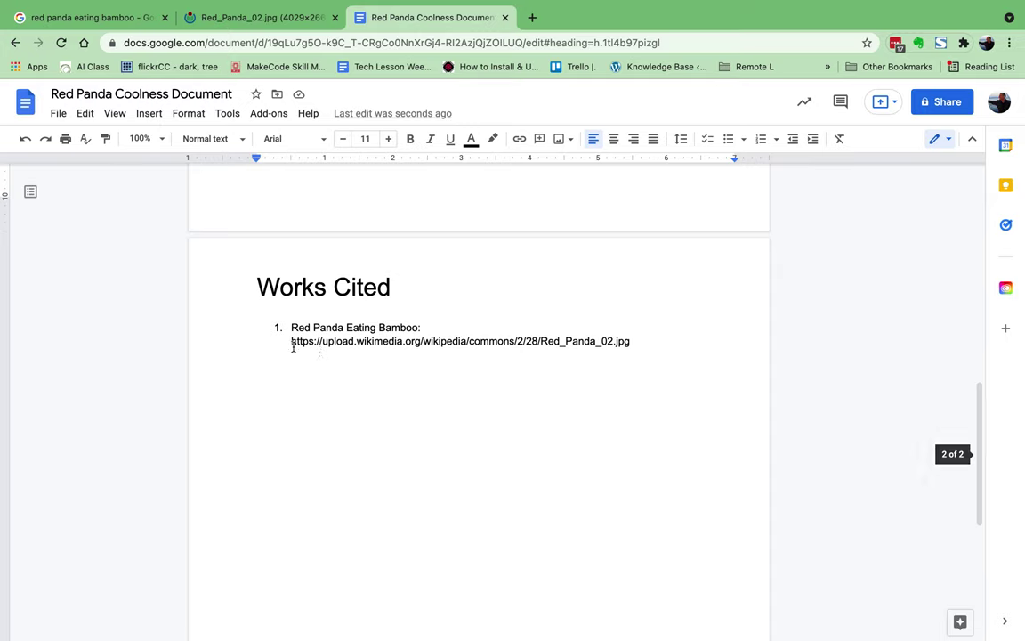